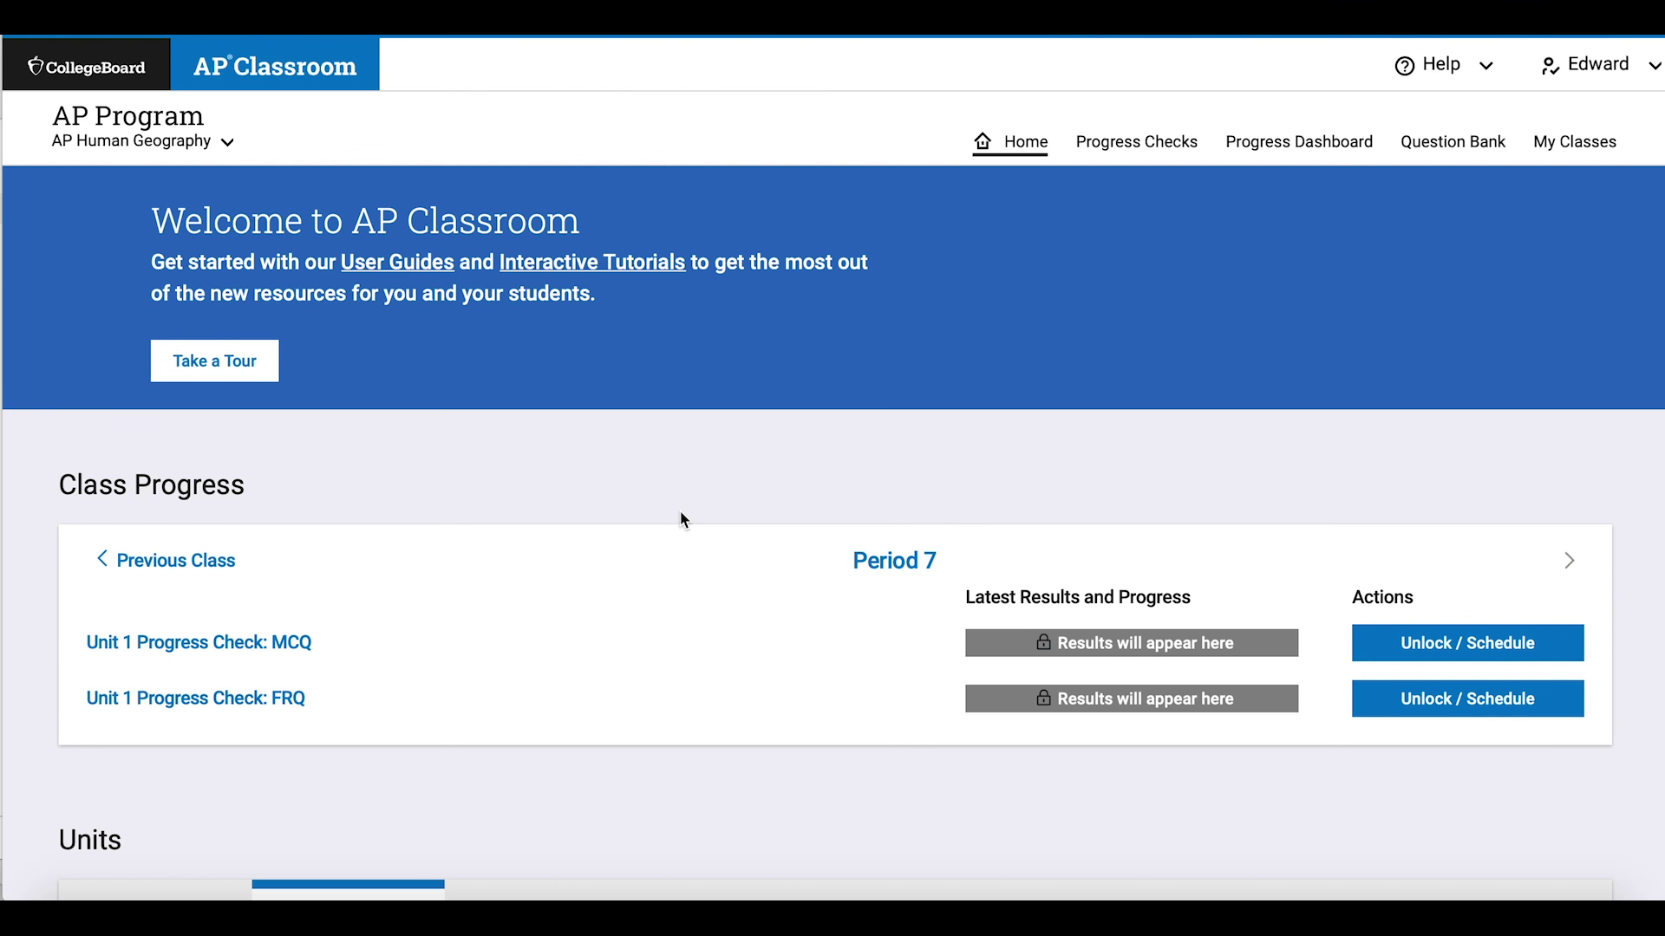
scroll(679, 514, down, 3)
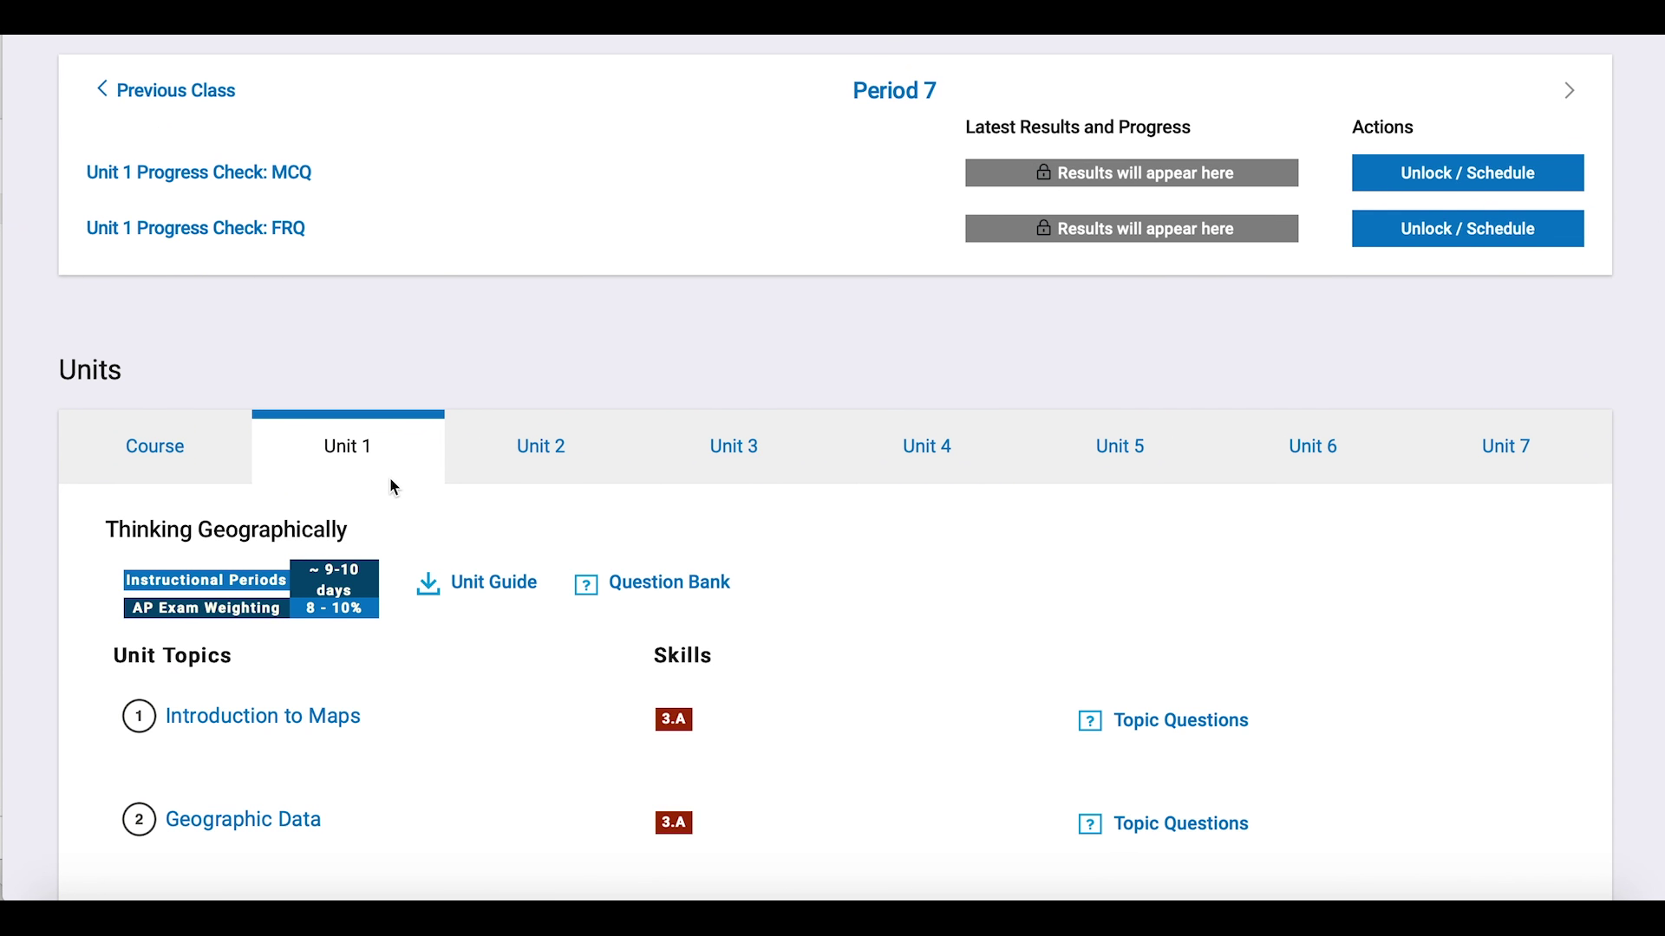
scroll(391, 479, down, 2)
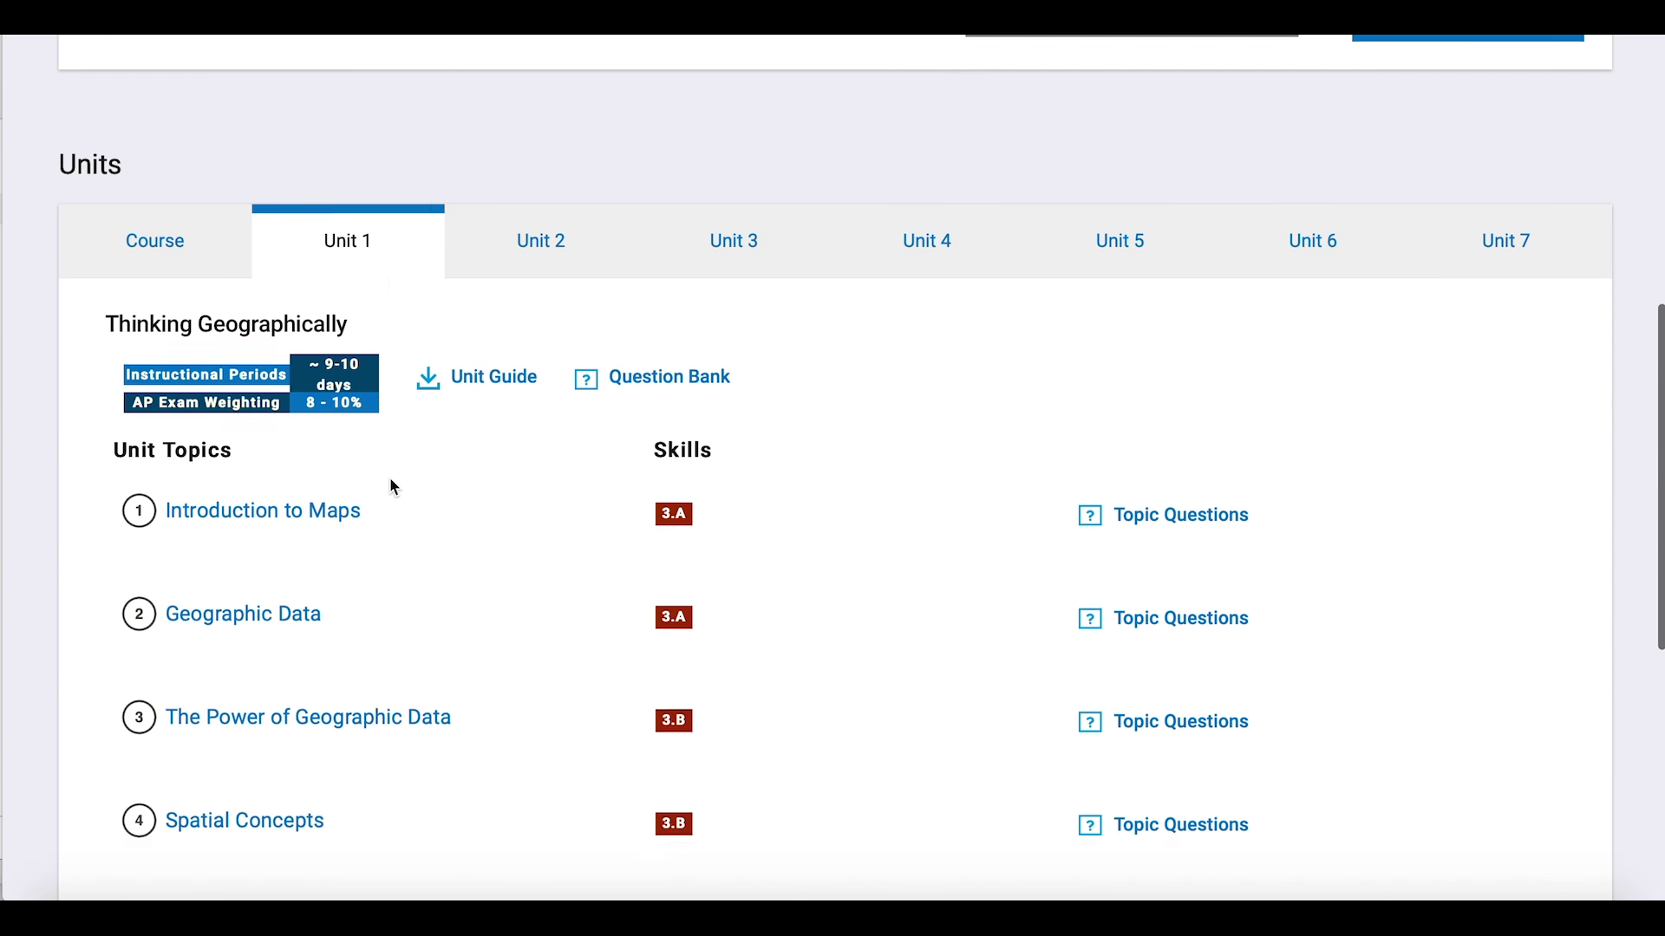
scroll(390, 479, down, 2)
scroll(390, 479, down, 3)
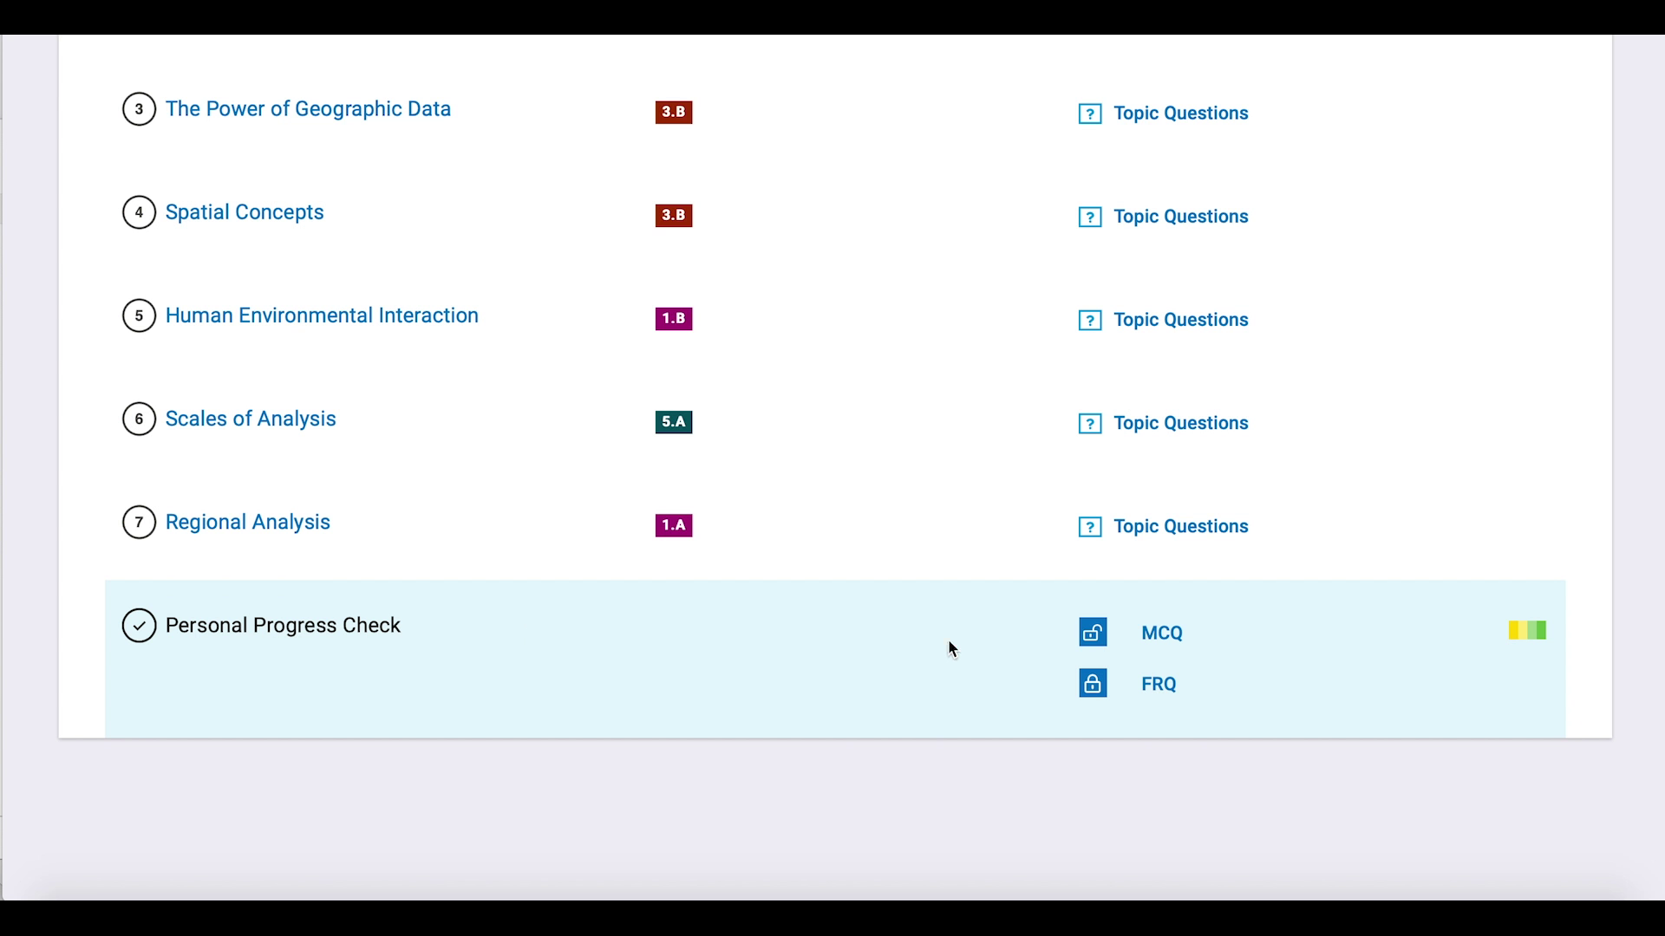
Step: Choose Period 7 for the Unit 1 MCQ progress check and unlock it now
click(1089, 638)
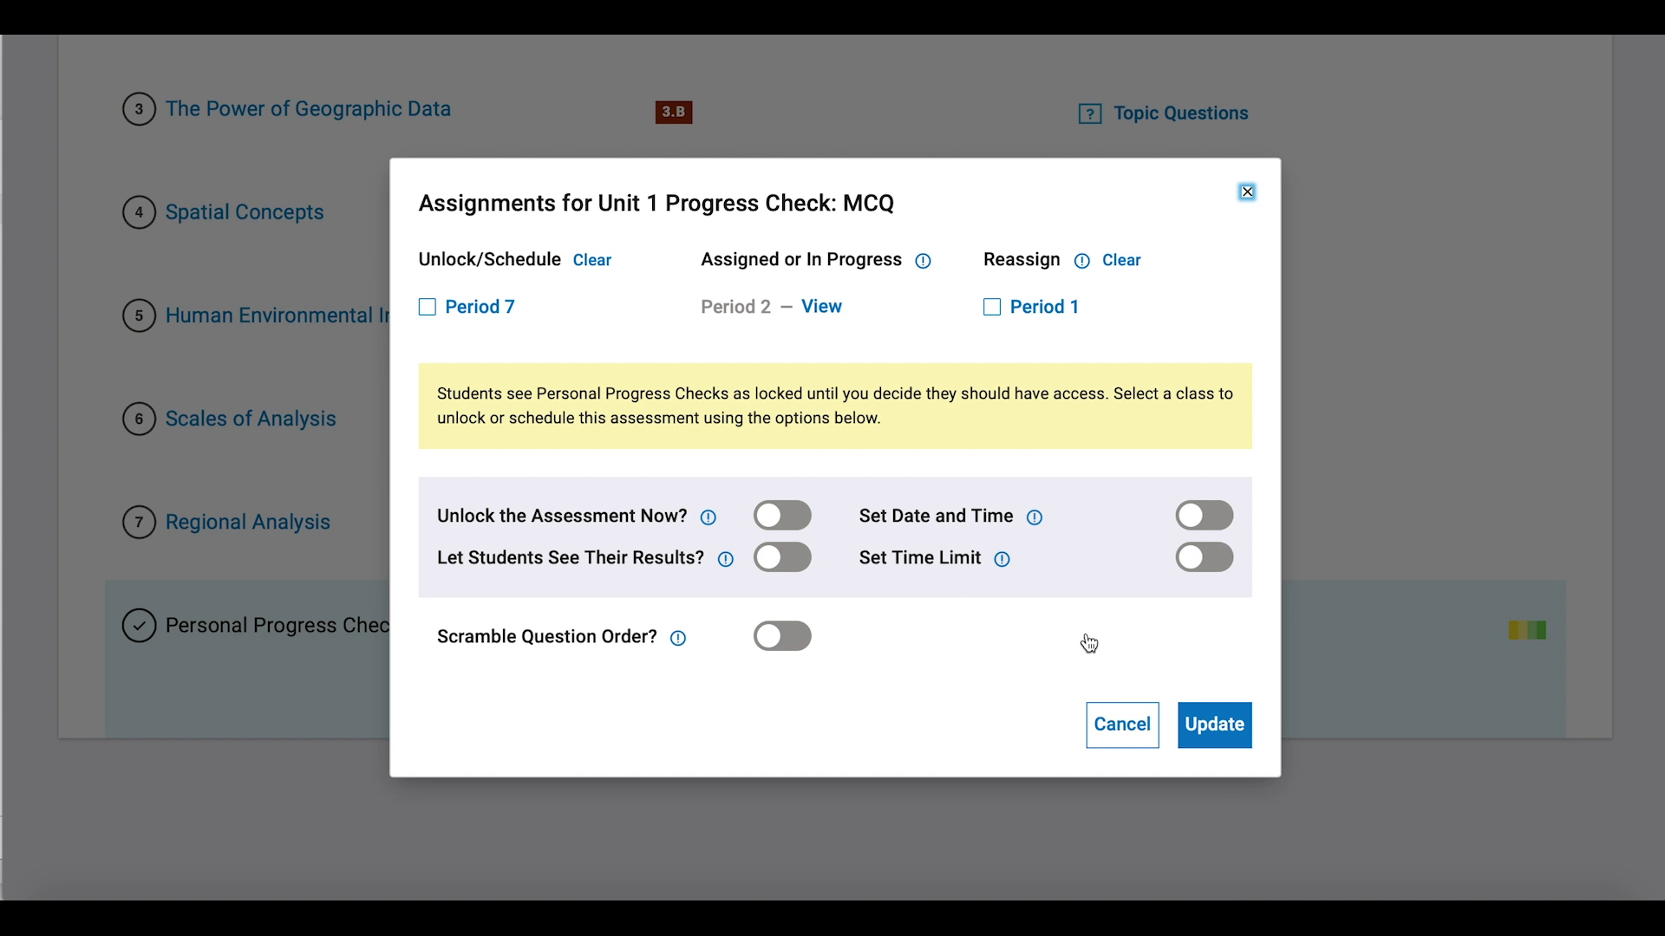
click(428, 309)
click(788, 518)
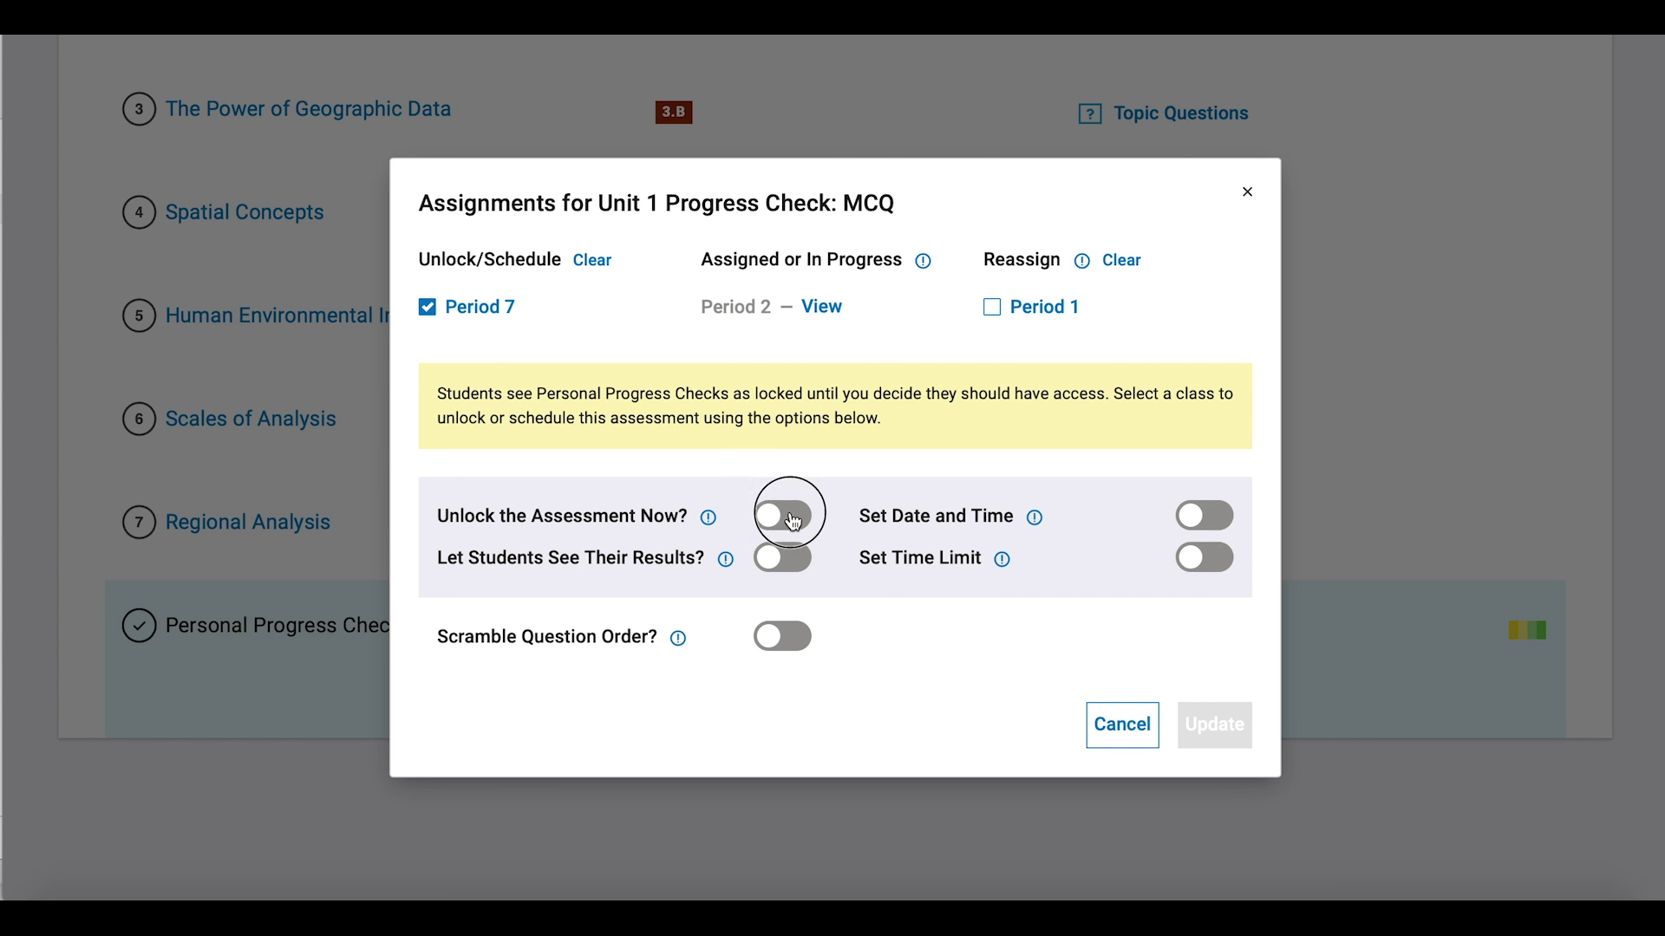
Step: Schedule it from 12/16/2019 01:45 PM to 12/17/2019 01:45 PM and save
click(1200, 518)
click(985, 532)
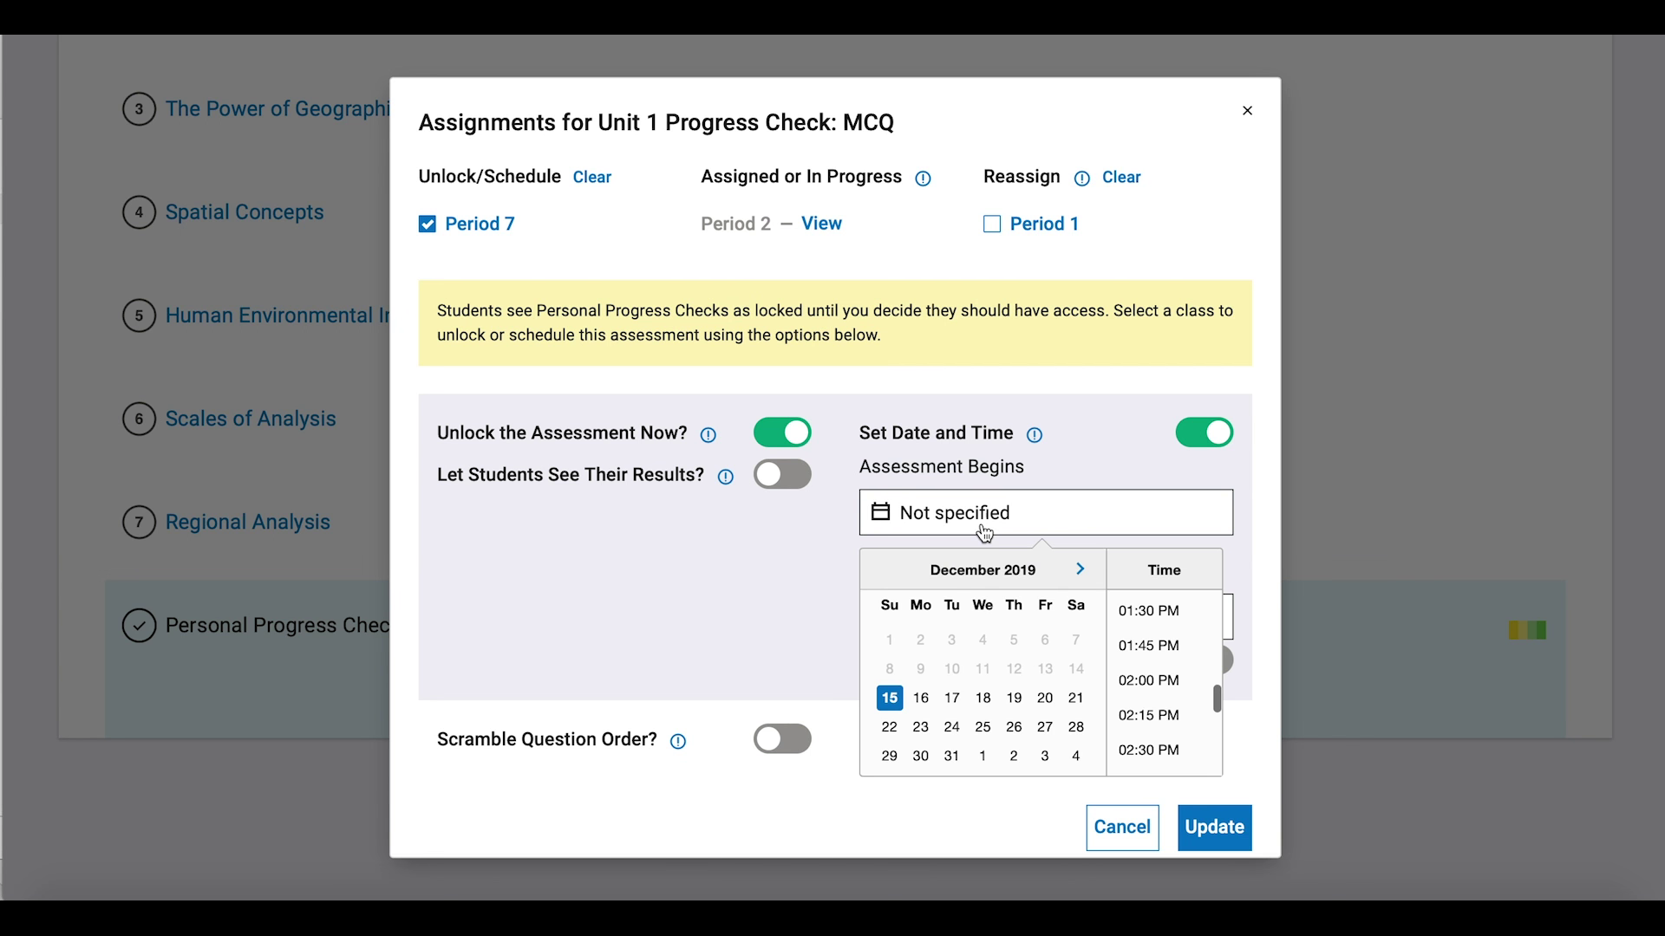
click(920, 698)
click(1116, 657)
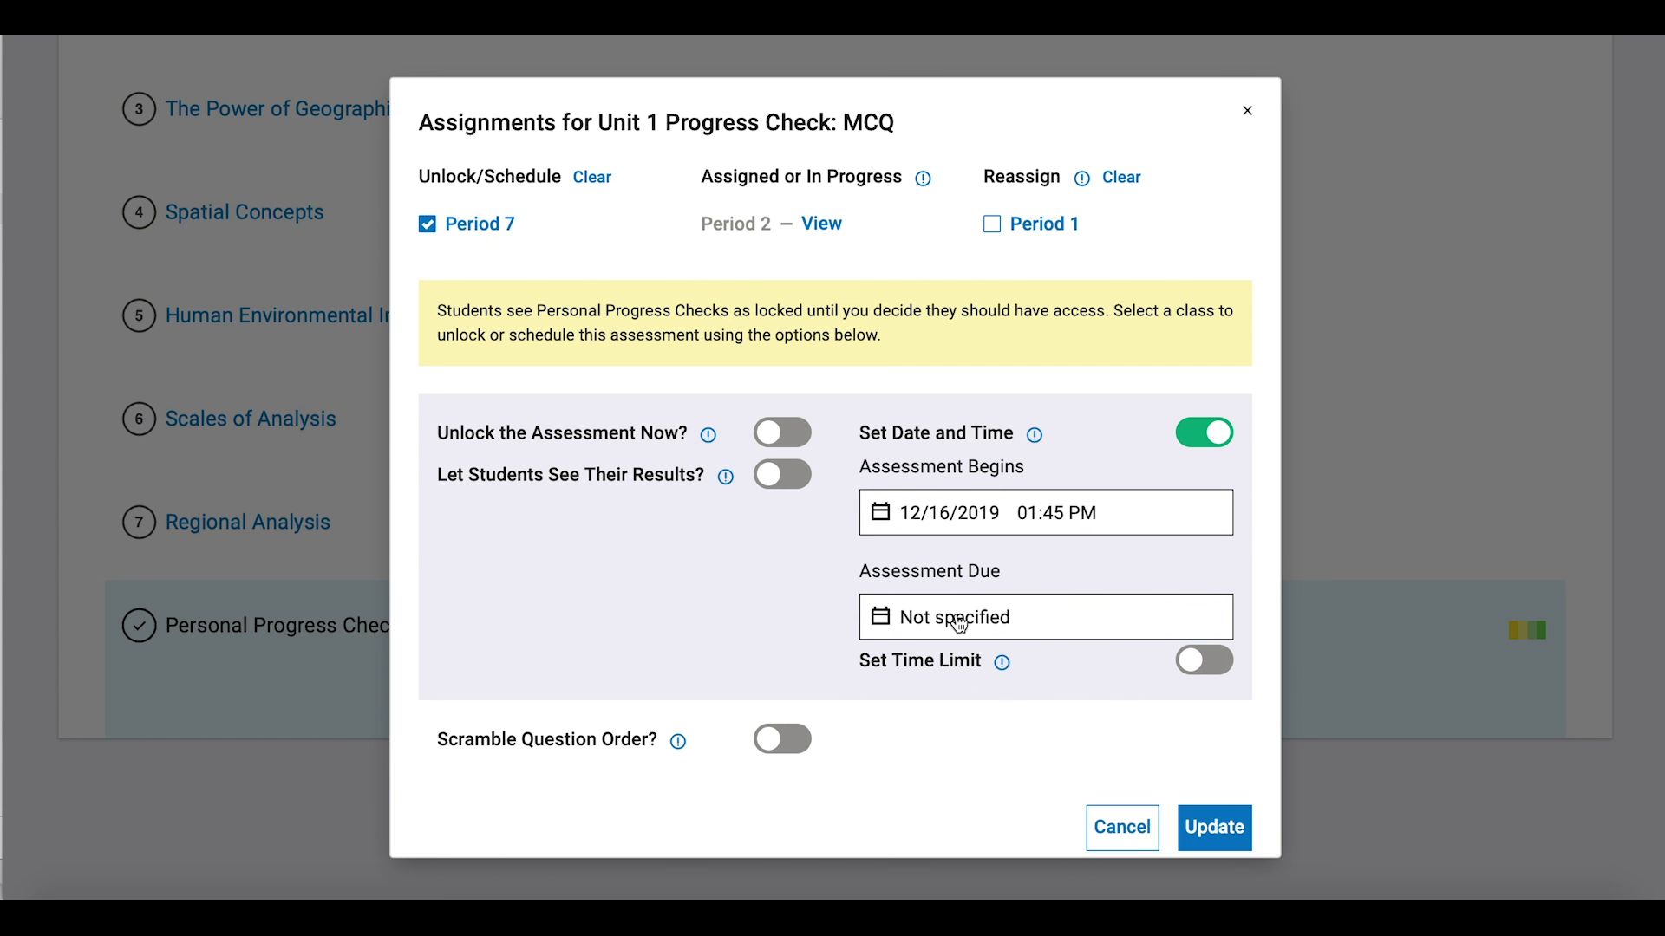
click(960, 622)
click(960, 501)
click(1159, 447)
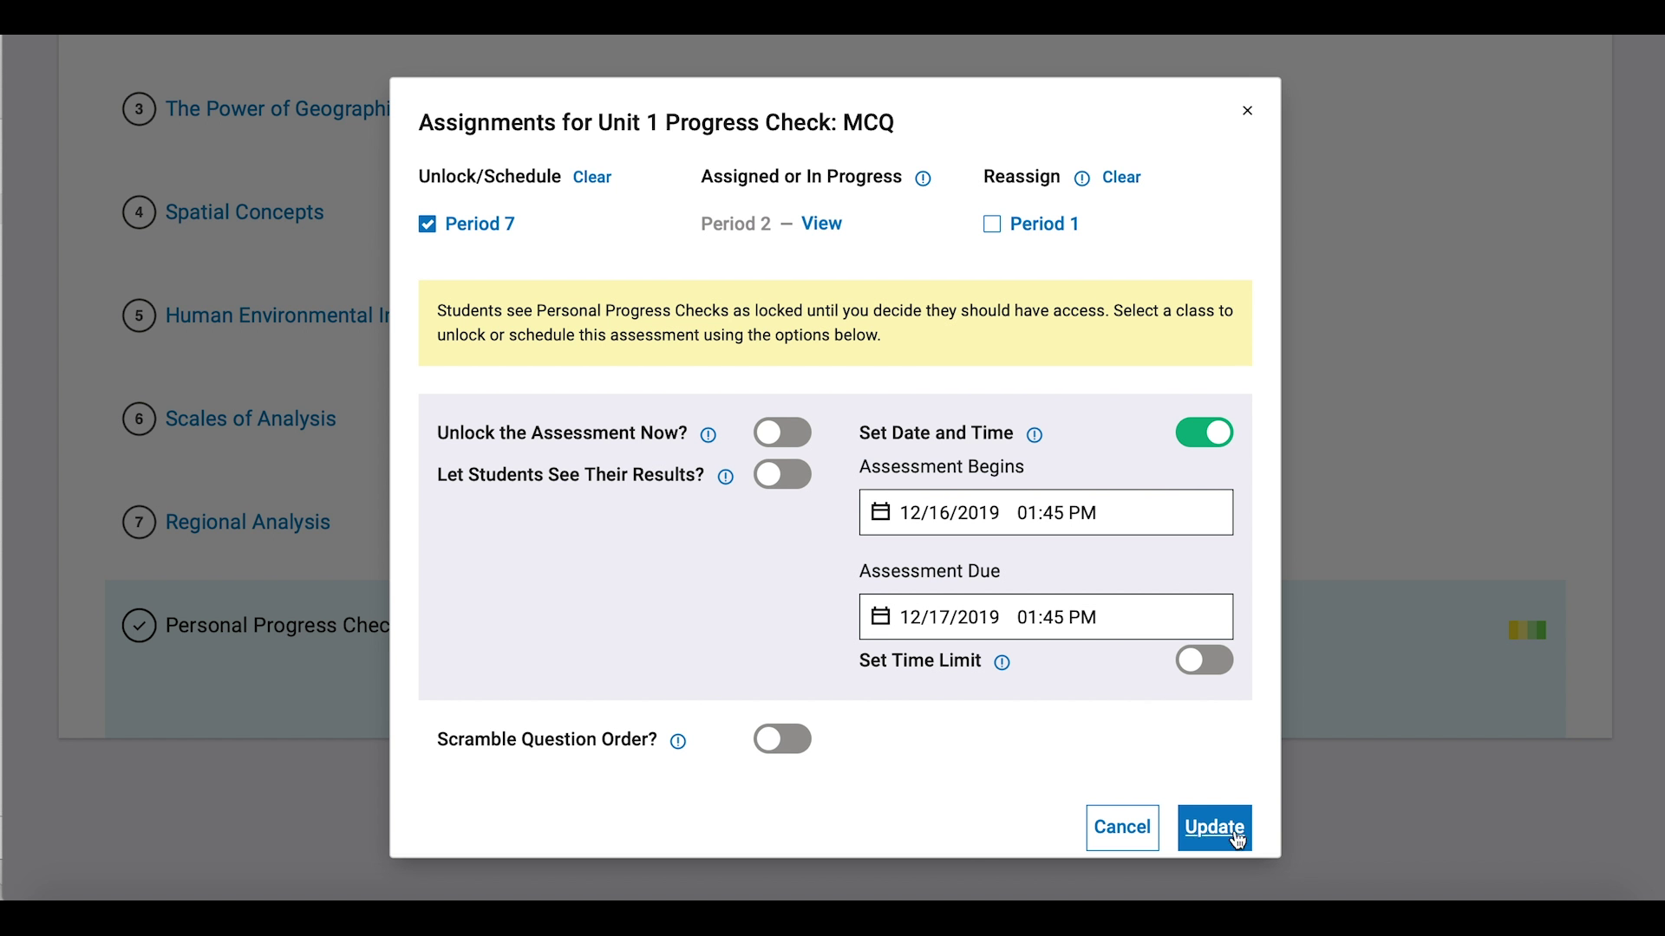
click(1214, 828)
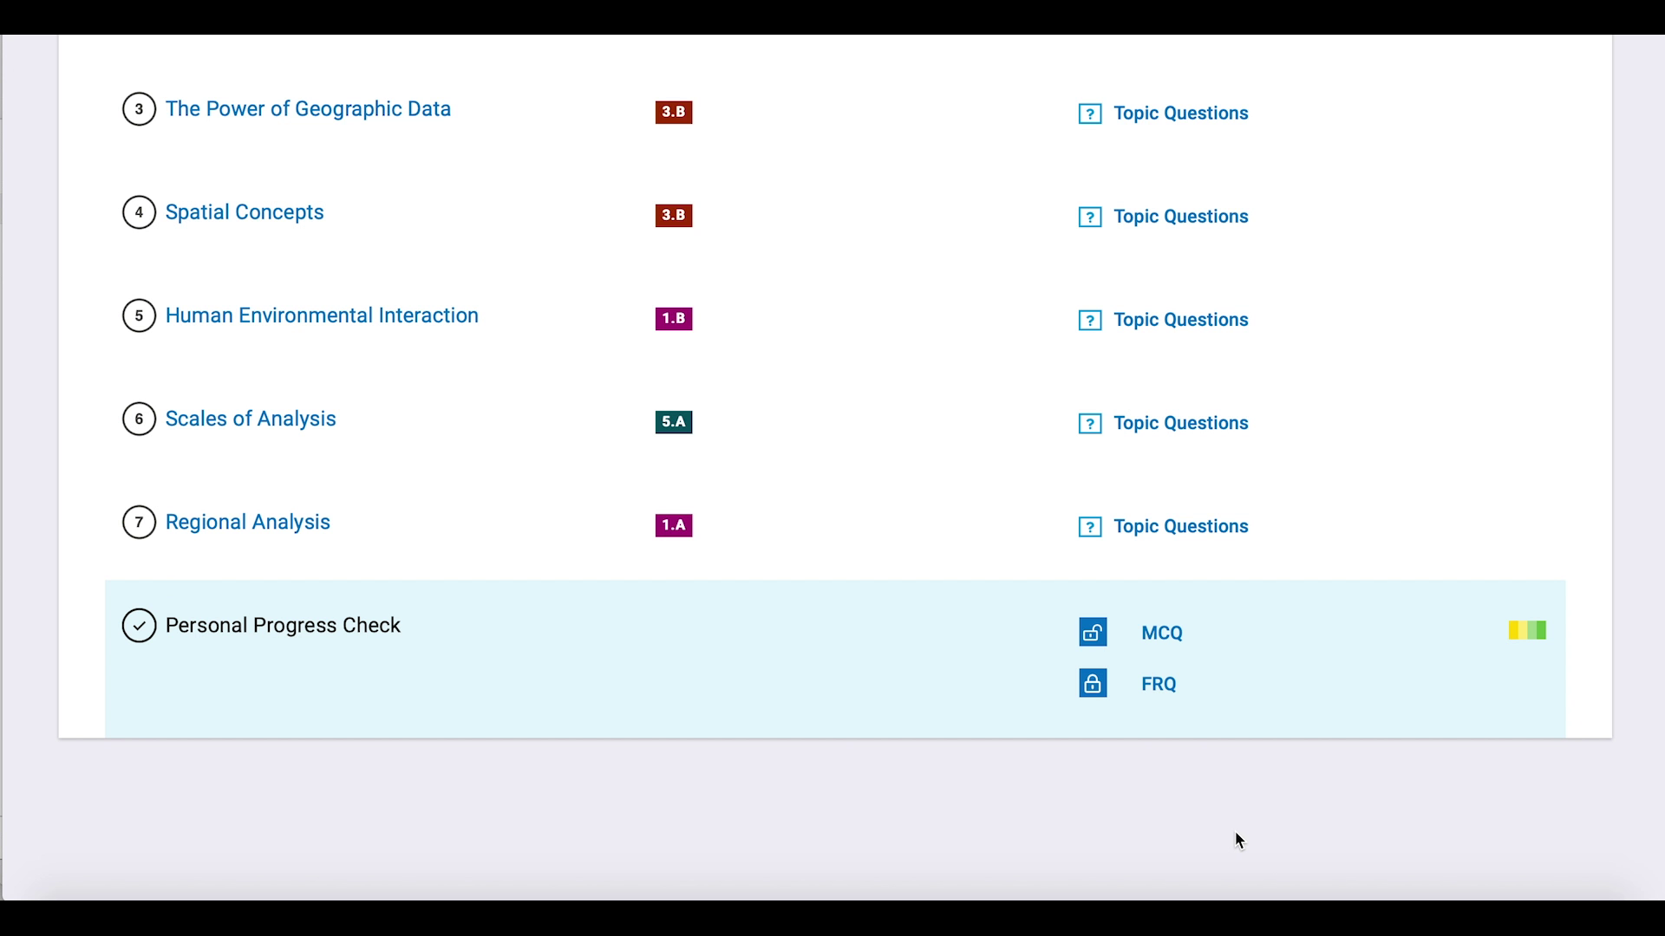
Step: Open the Unit 1 MCQ check's progress view for Period 2
click(1093, 634)
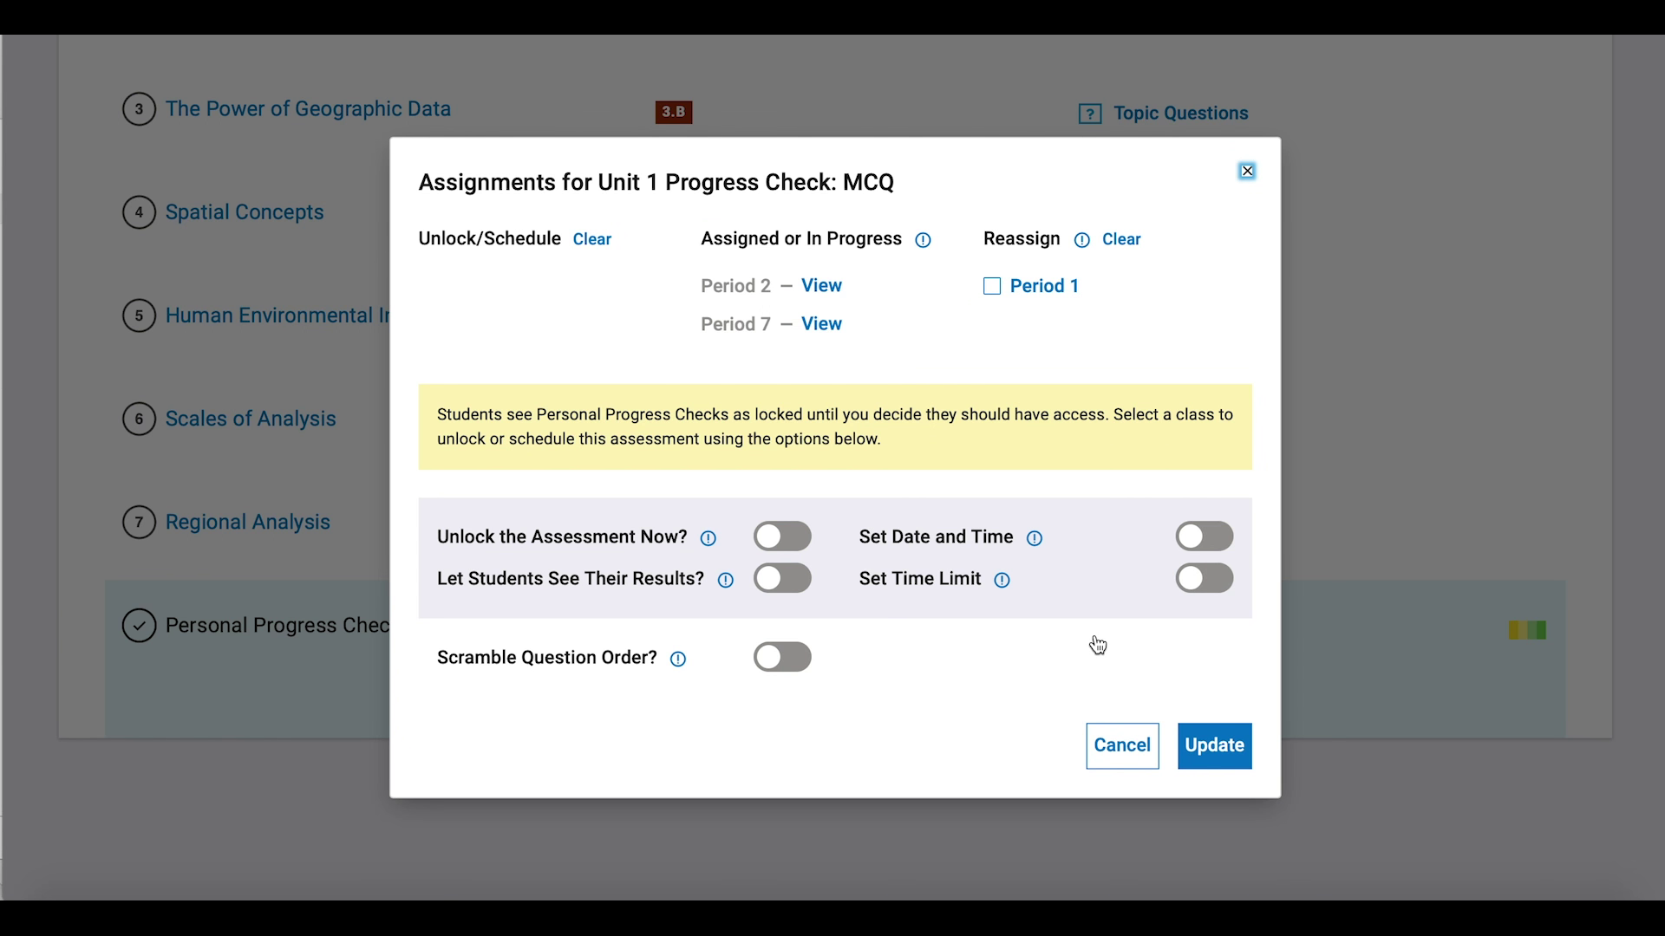
click(821, 287)
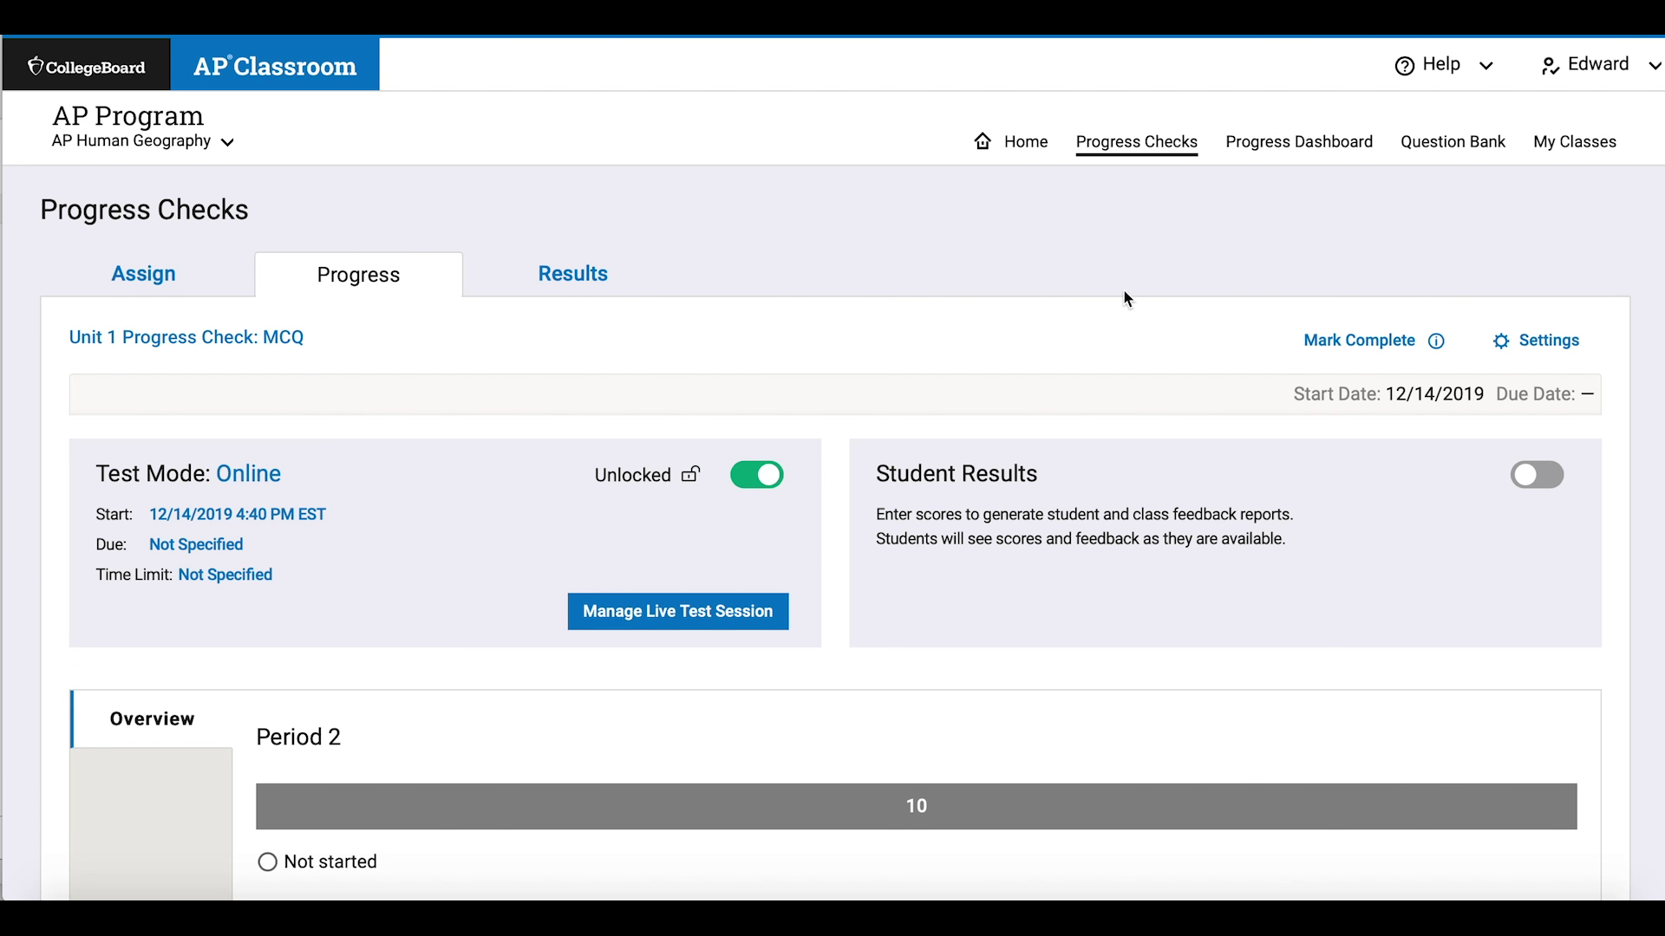
Step: Mark Period 2's Unit 1 MCQ check complete, confirm, and return Home
click(1341, 348)
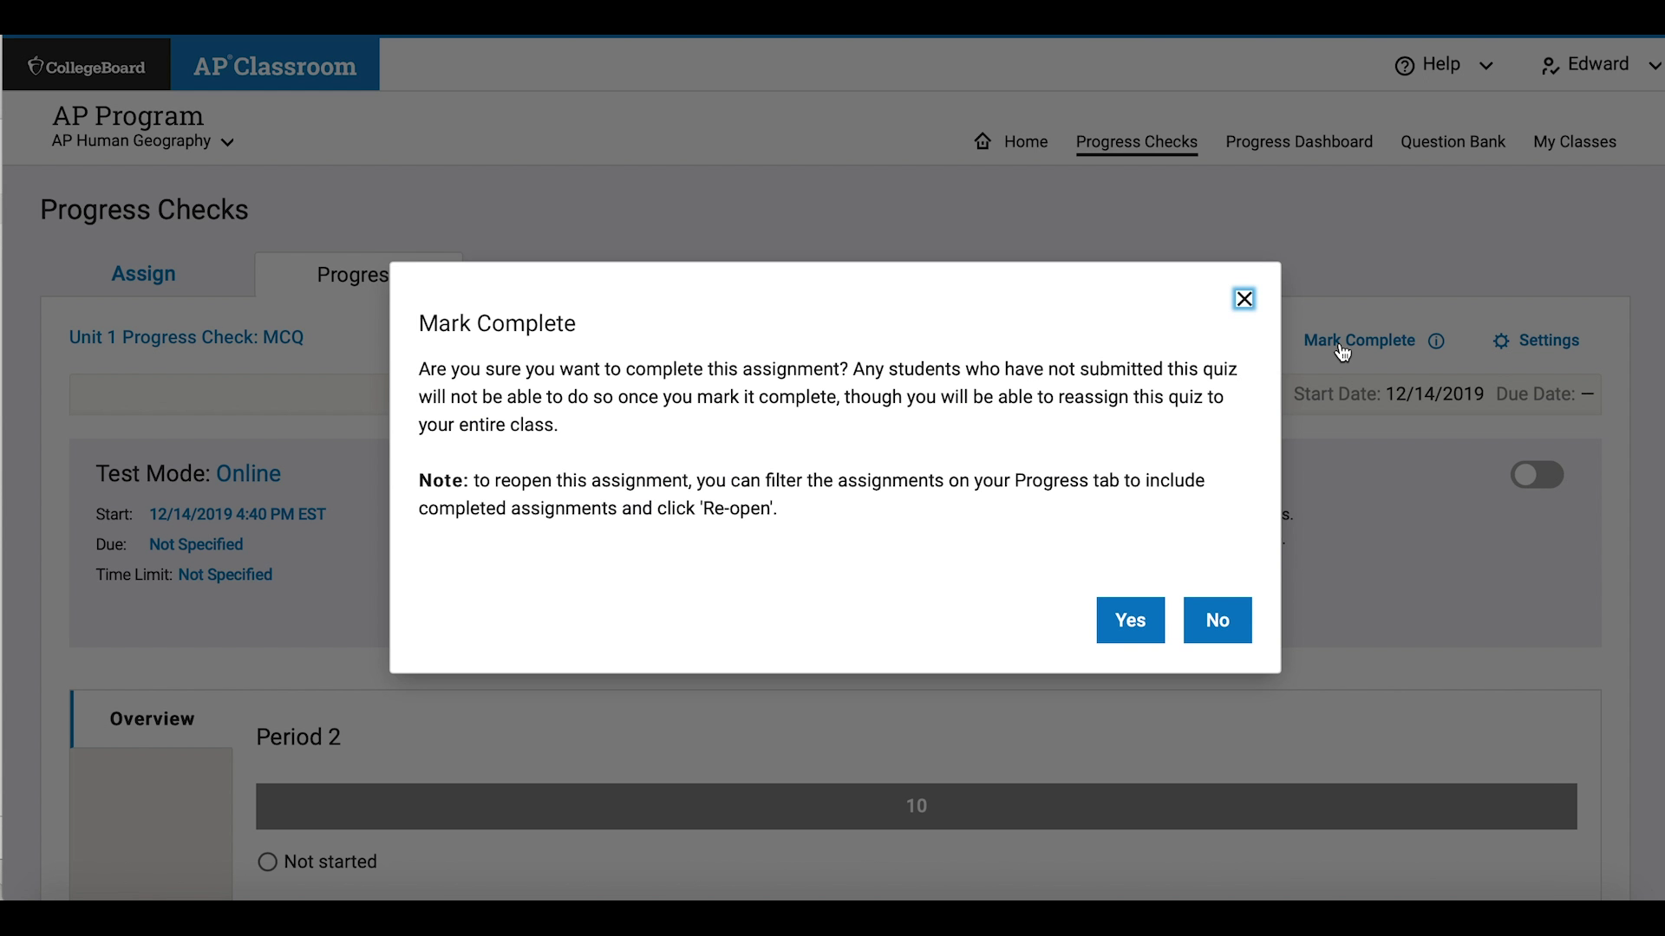
click(1126, 621)
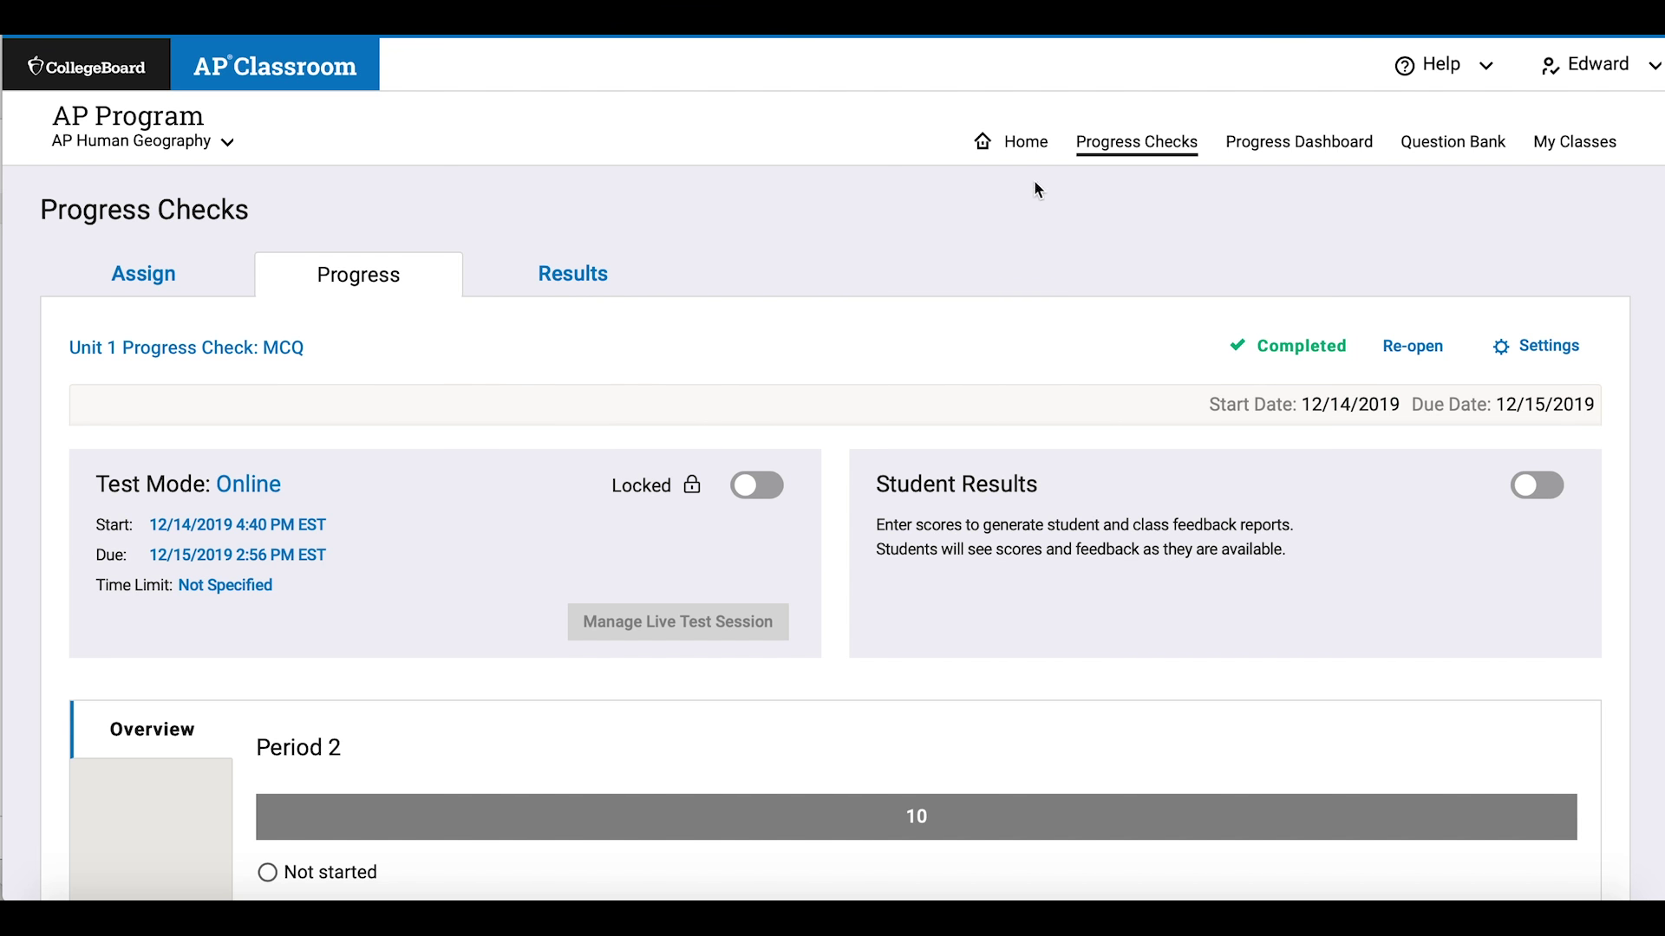
click(1015, 143)
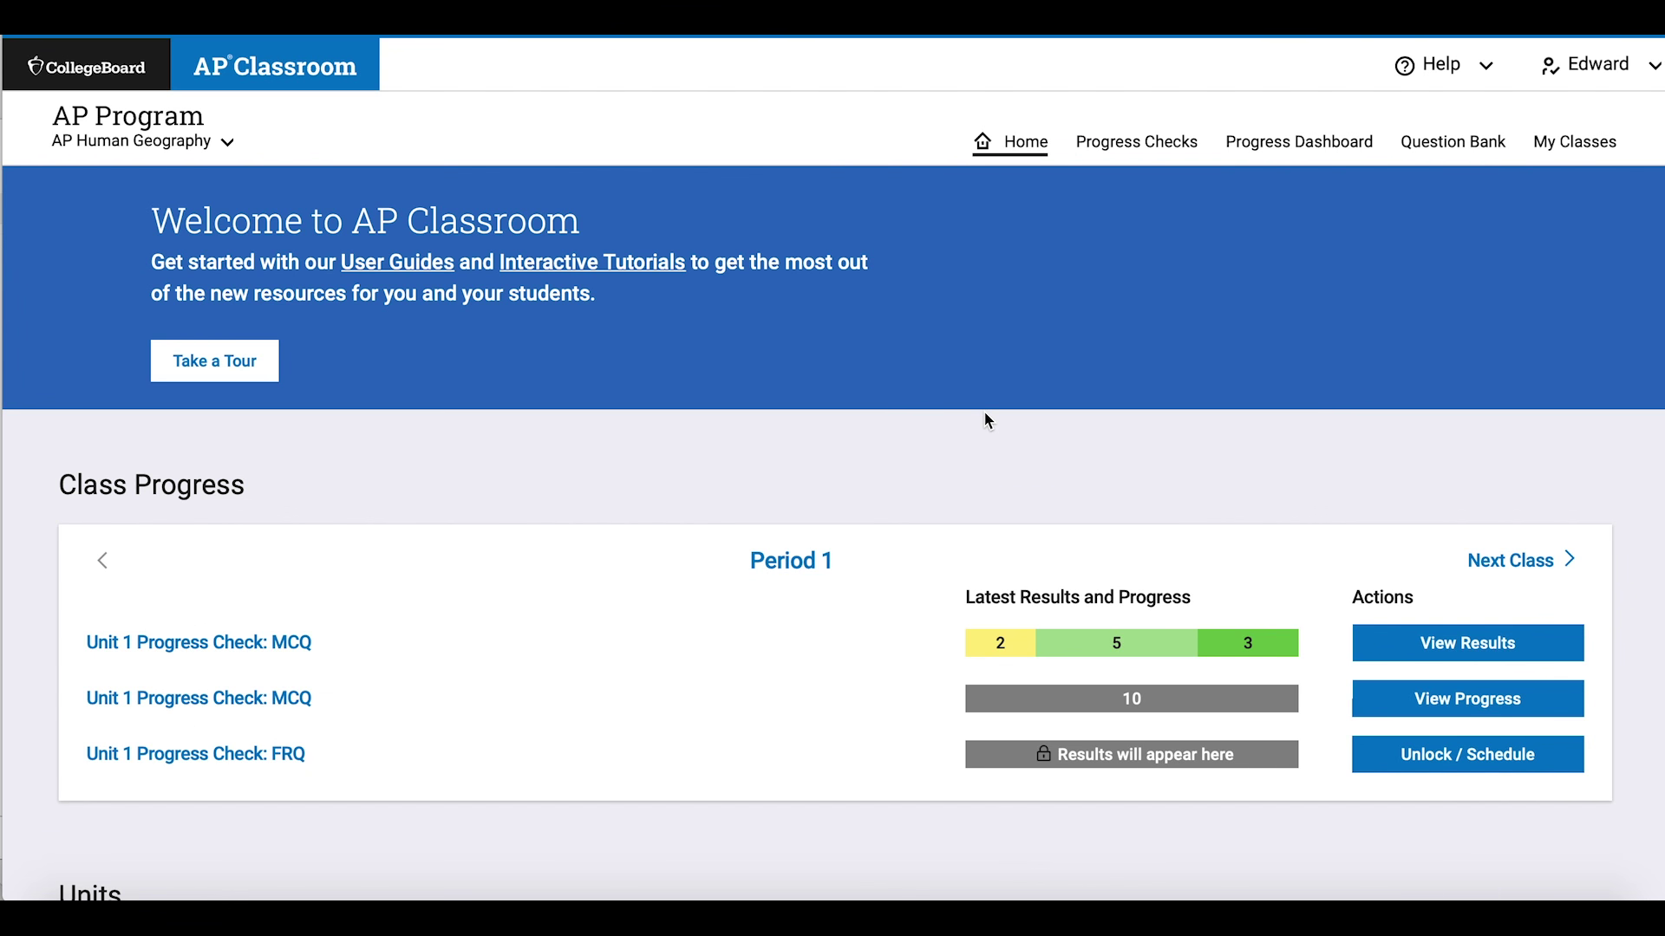
scroll(985, 419, down, 2)
scroll(984, 419, down, 10)
scroll(985, 419, down, 5)
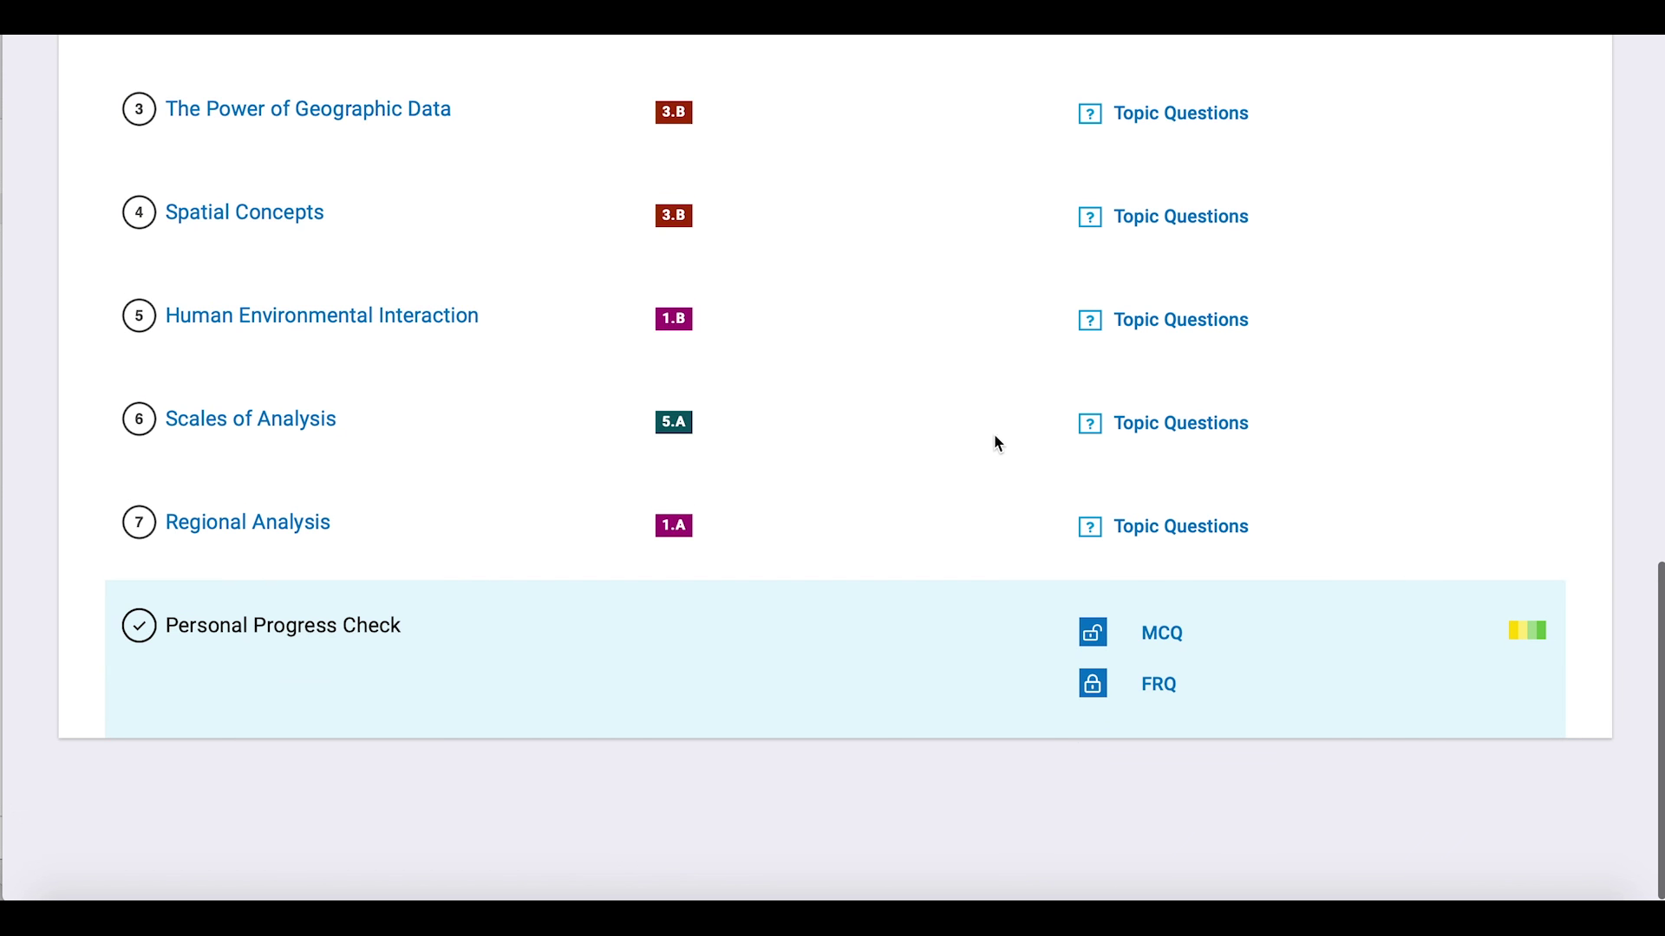
Step: Reopen the Unit 1 MCQ check's settings and tick Period 2 under Reassign
click(1091, 634)
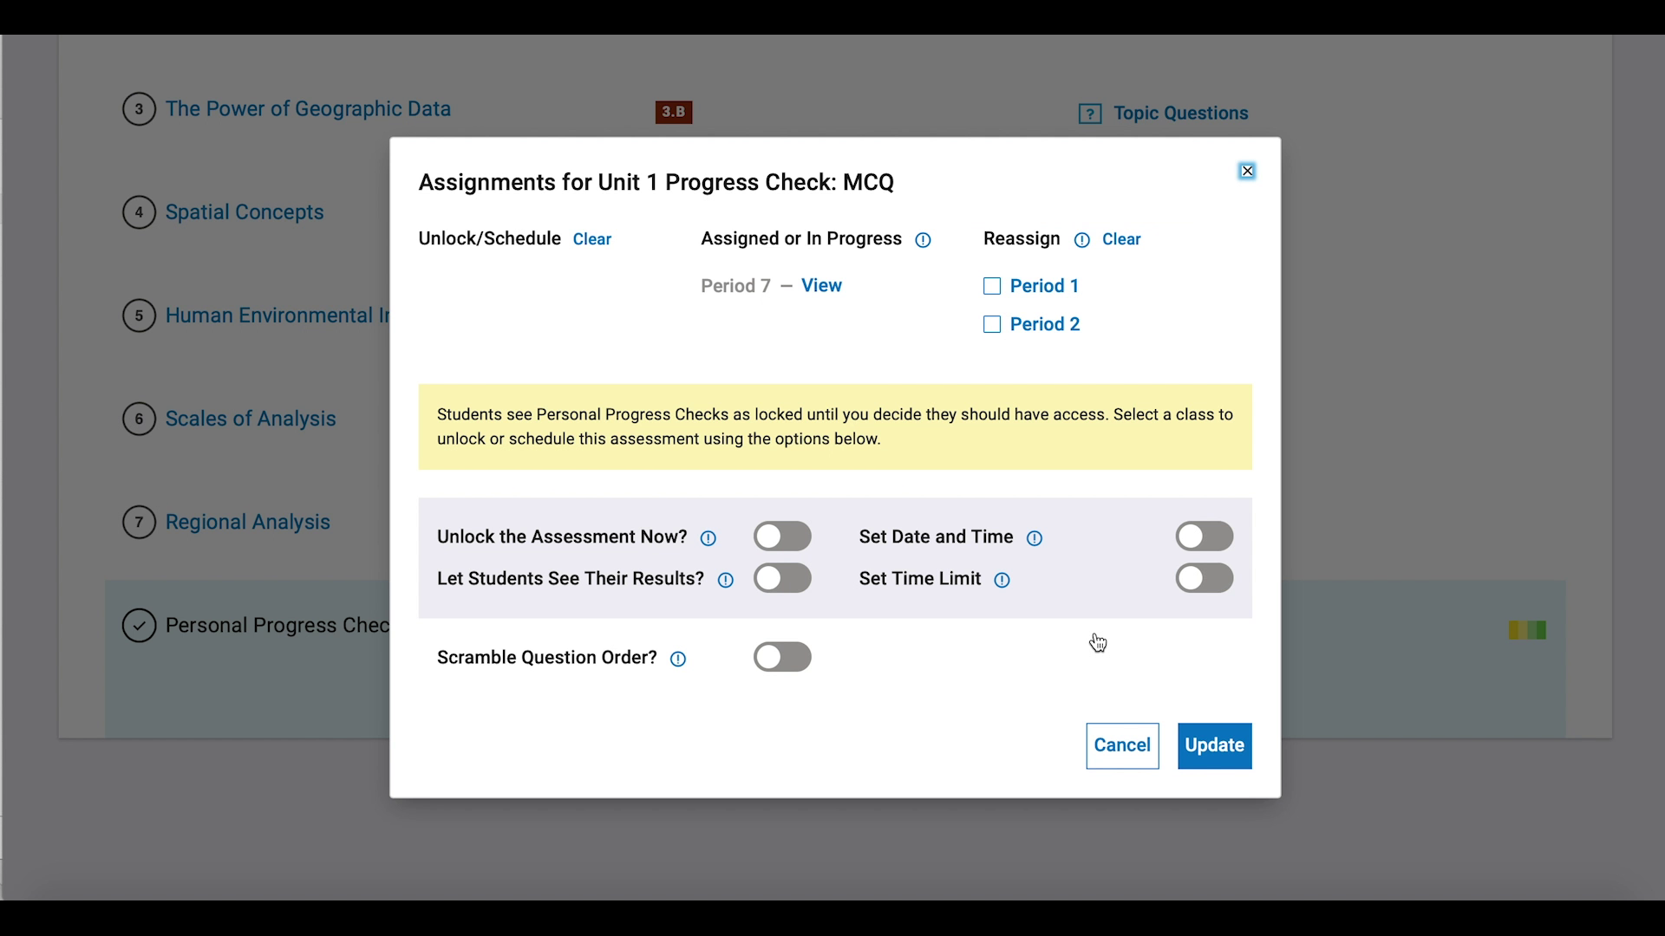
click(992, 328)
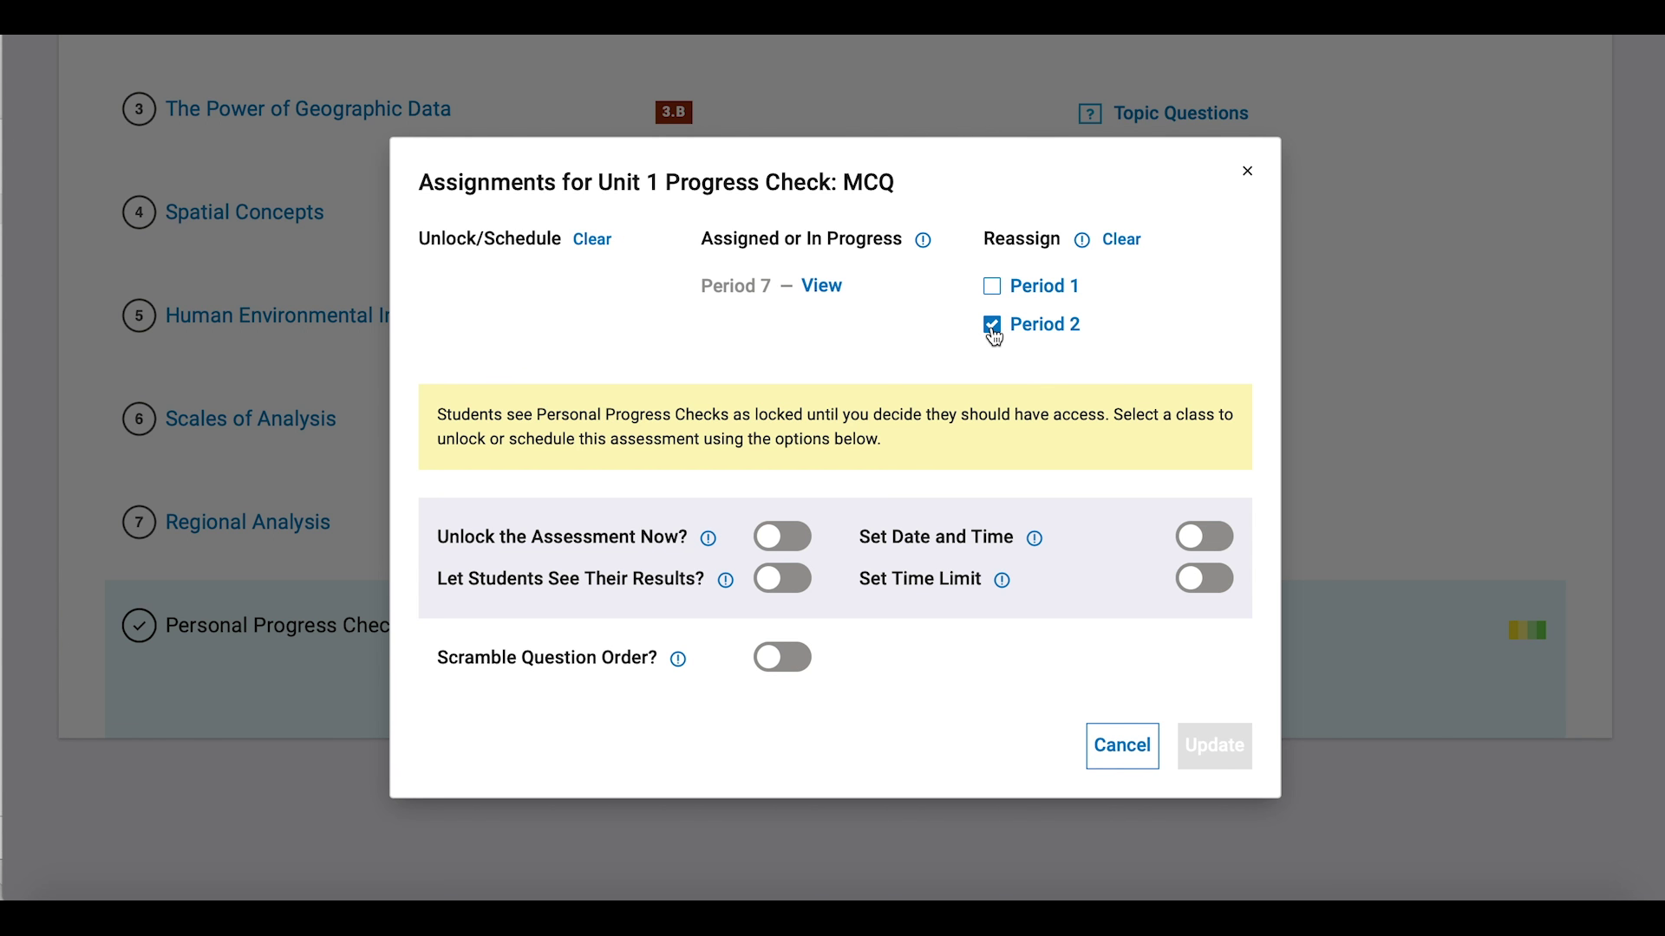
Step: Unlock and schedule Period 2's reassignment from 12/18/2019 1:45 PM to 12/19/2019 2:00 PM, then save
click(783, 538)
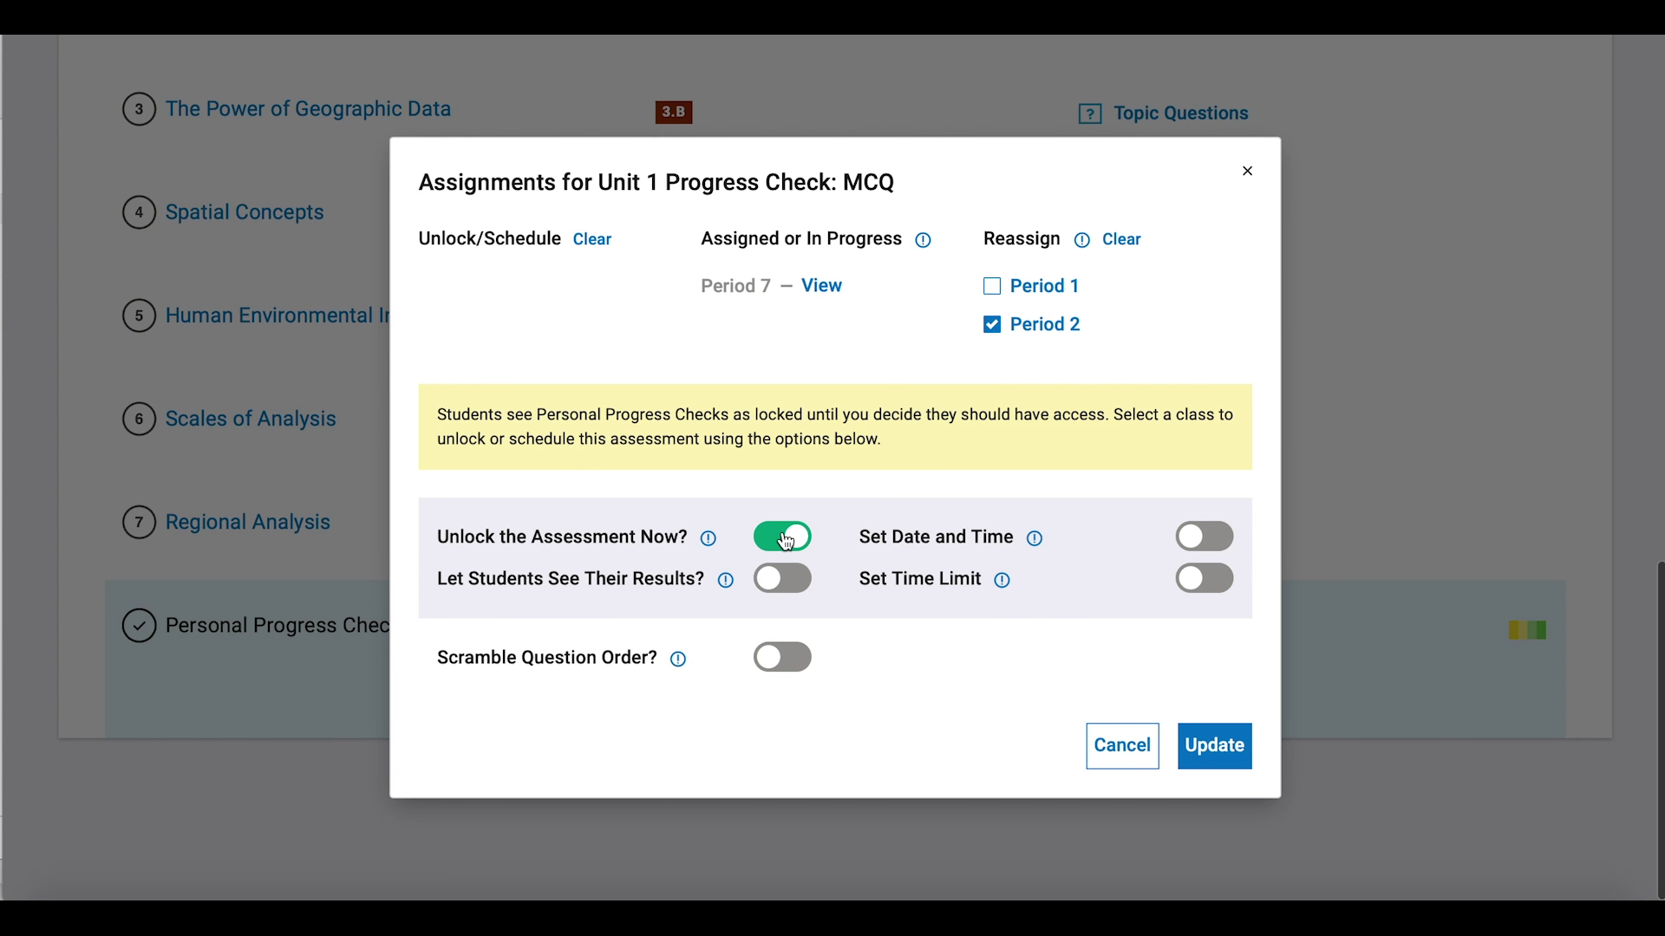
click(1194, 536)
click(944, 563)
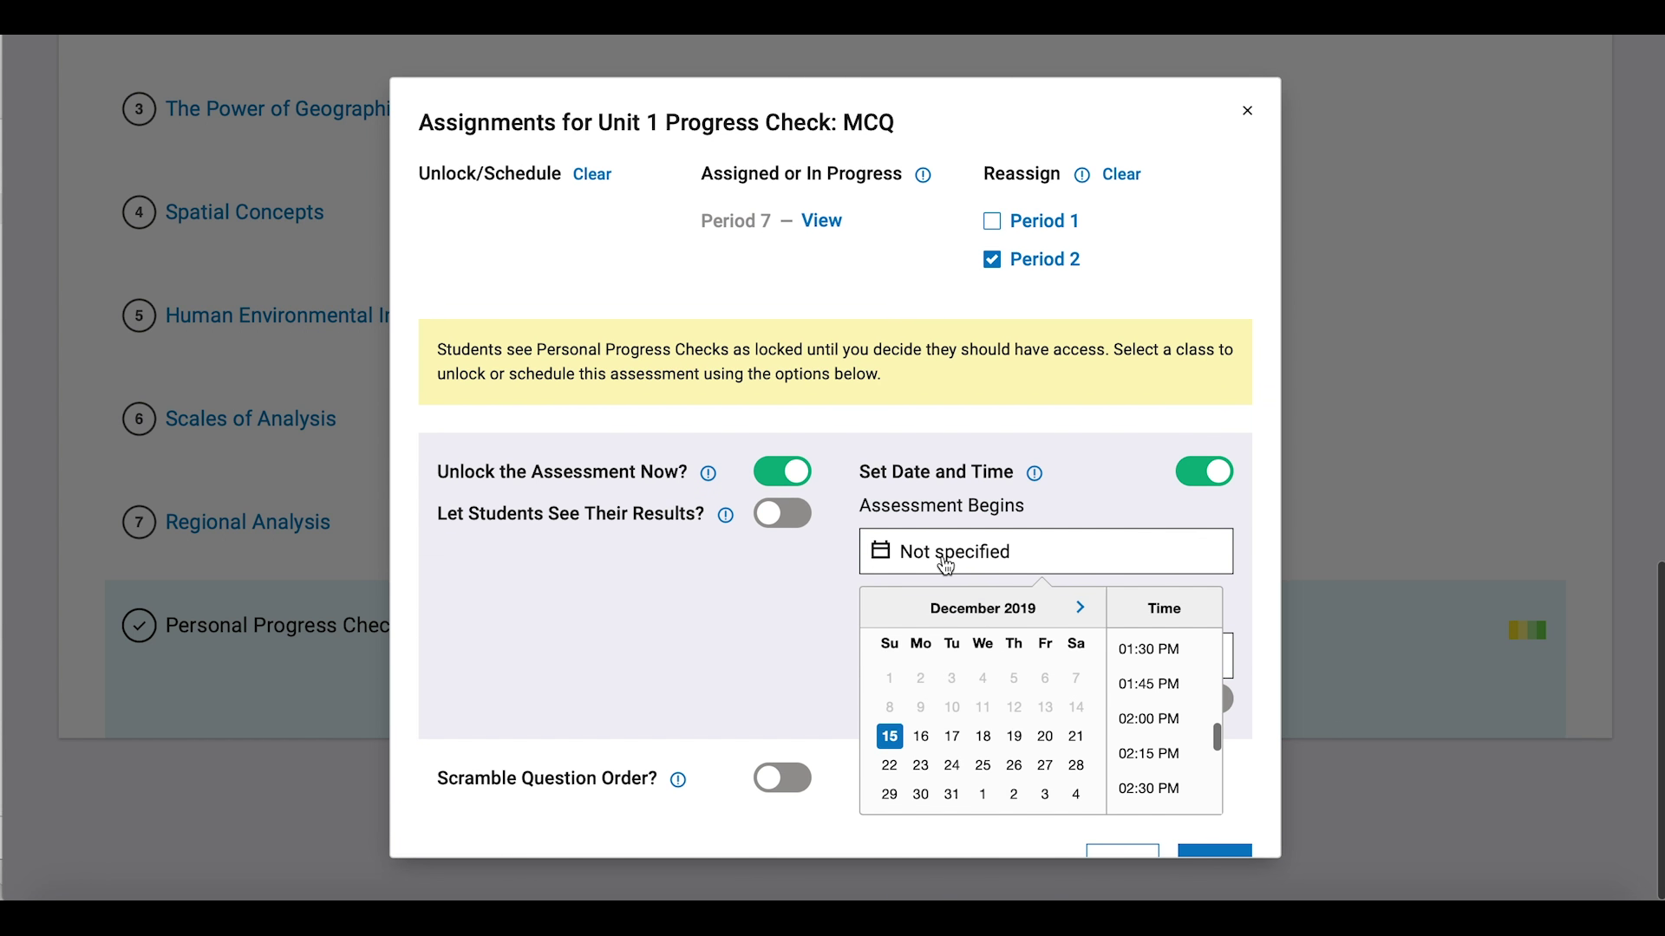
click(982, 736)
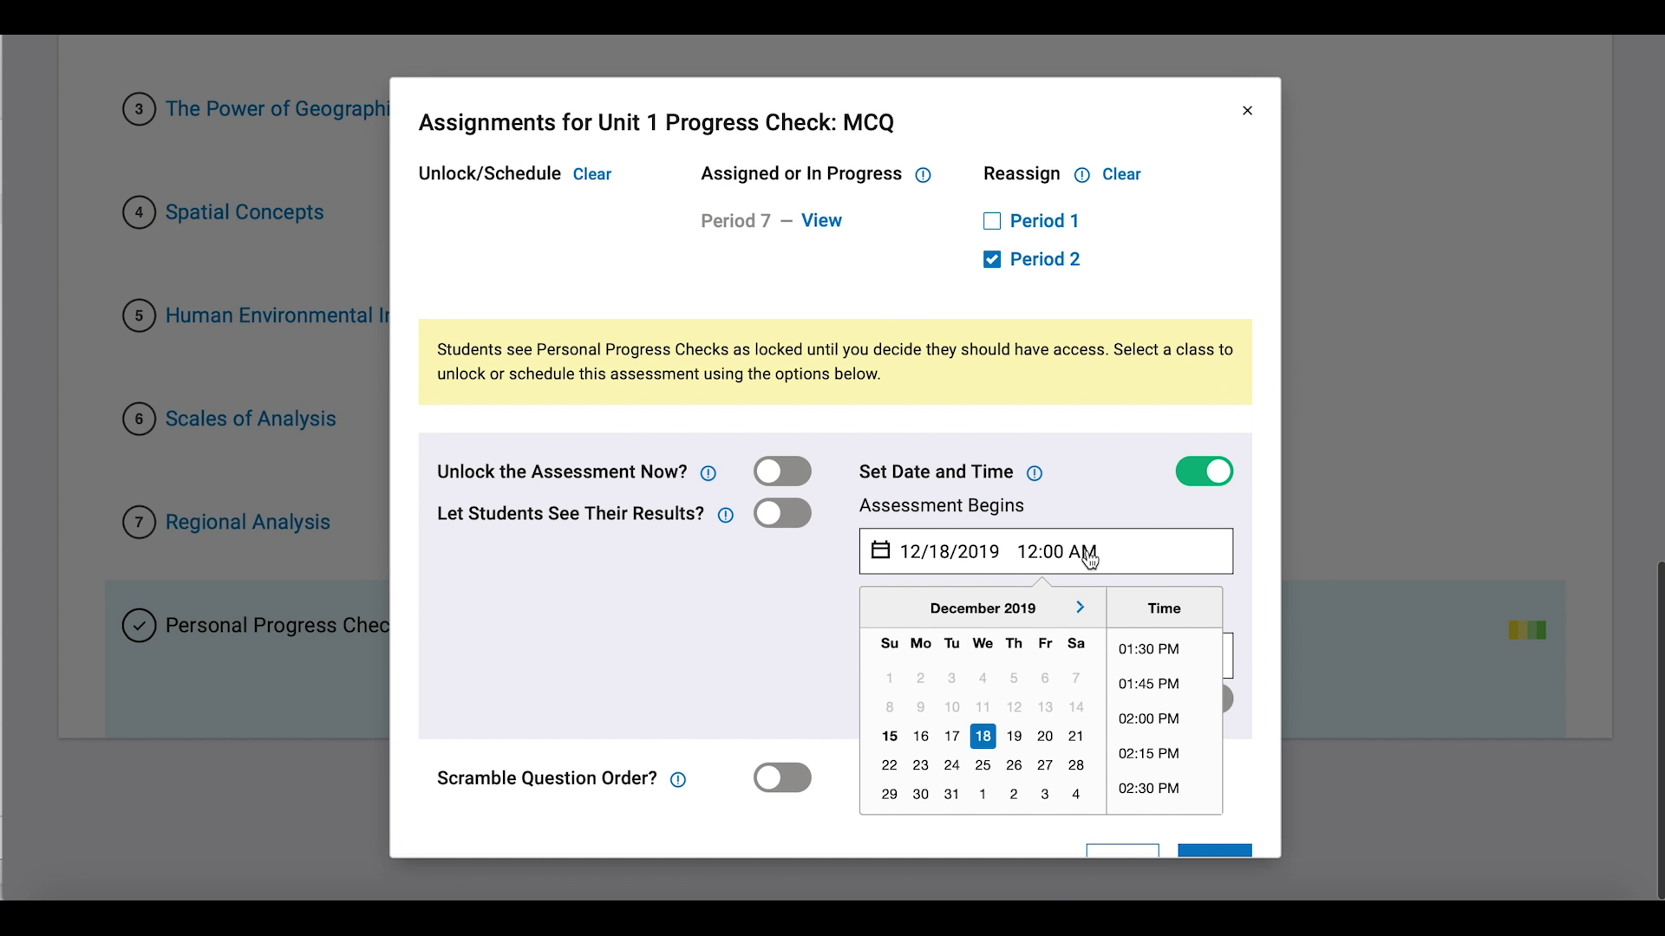
click(1148, 683)
click(948, 657)
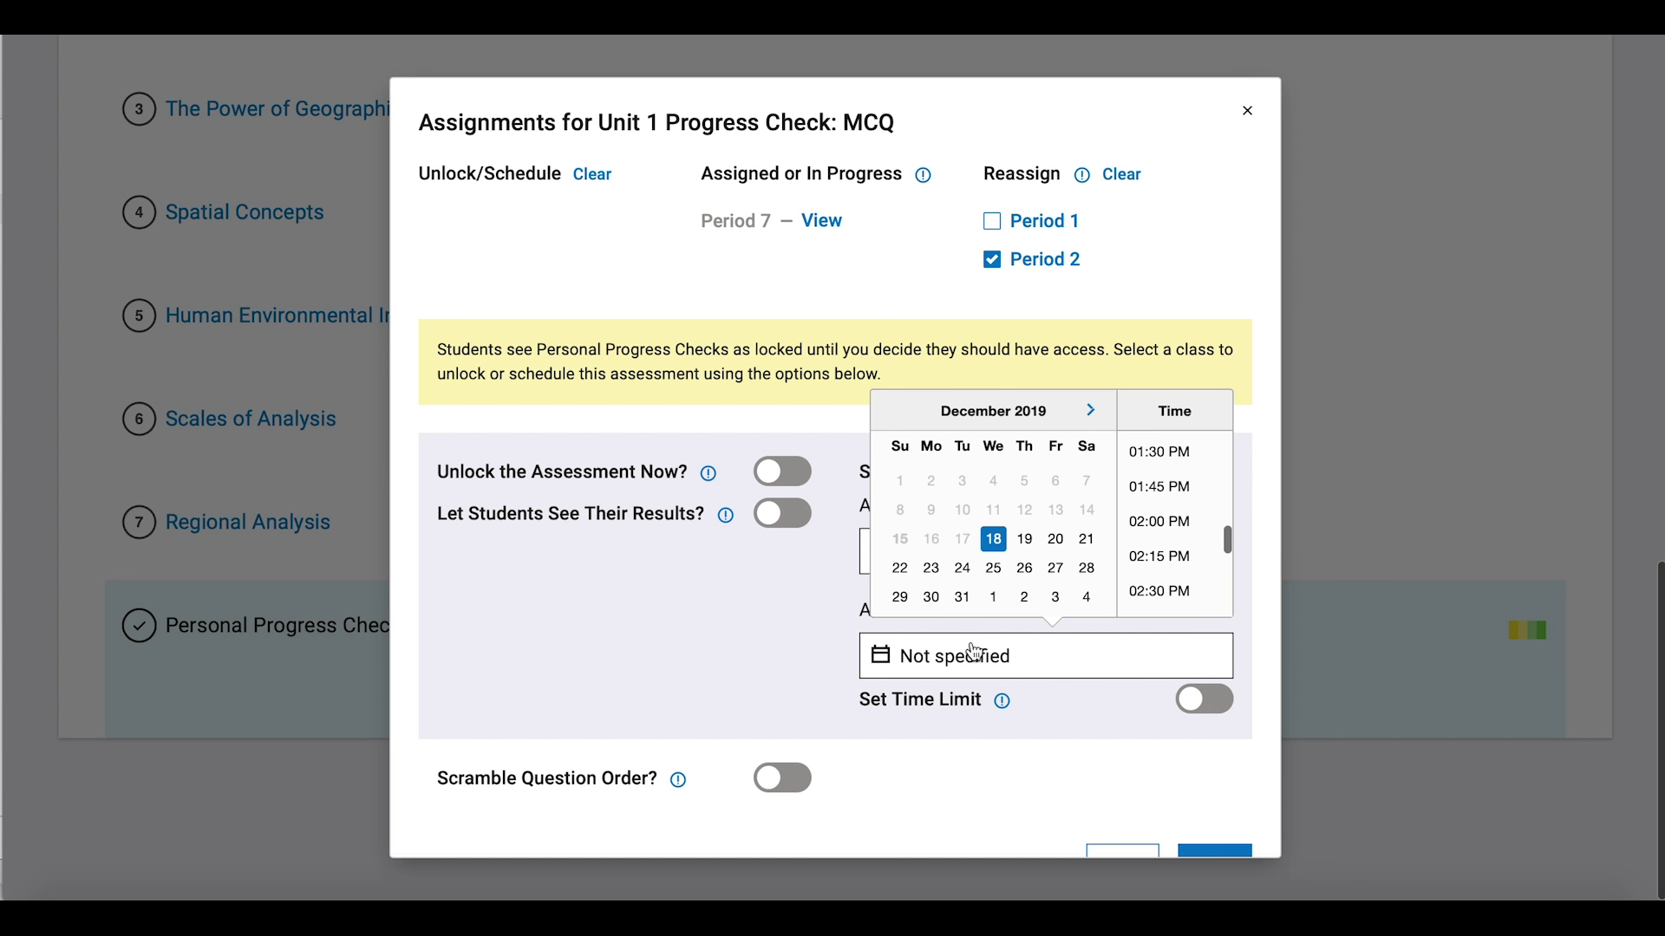
click(1032, 540)
click(1158, 527)
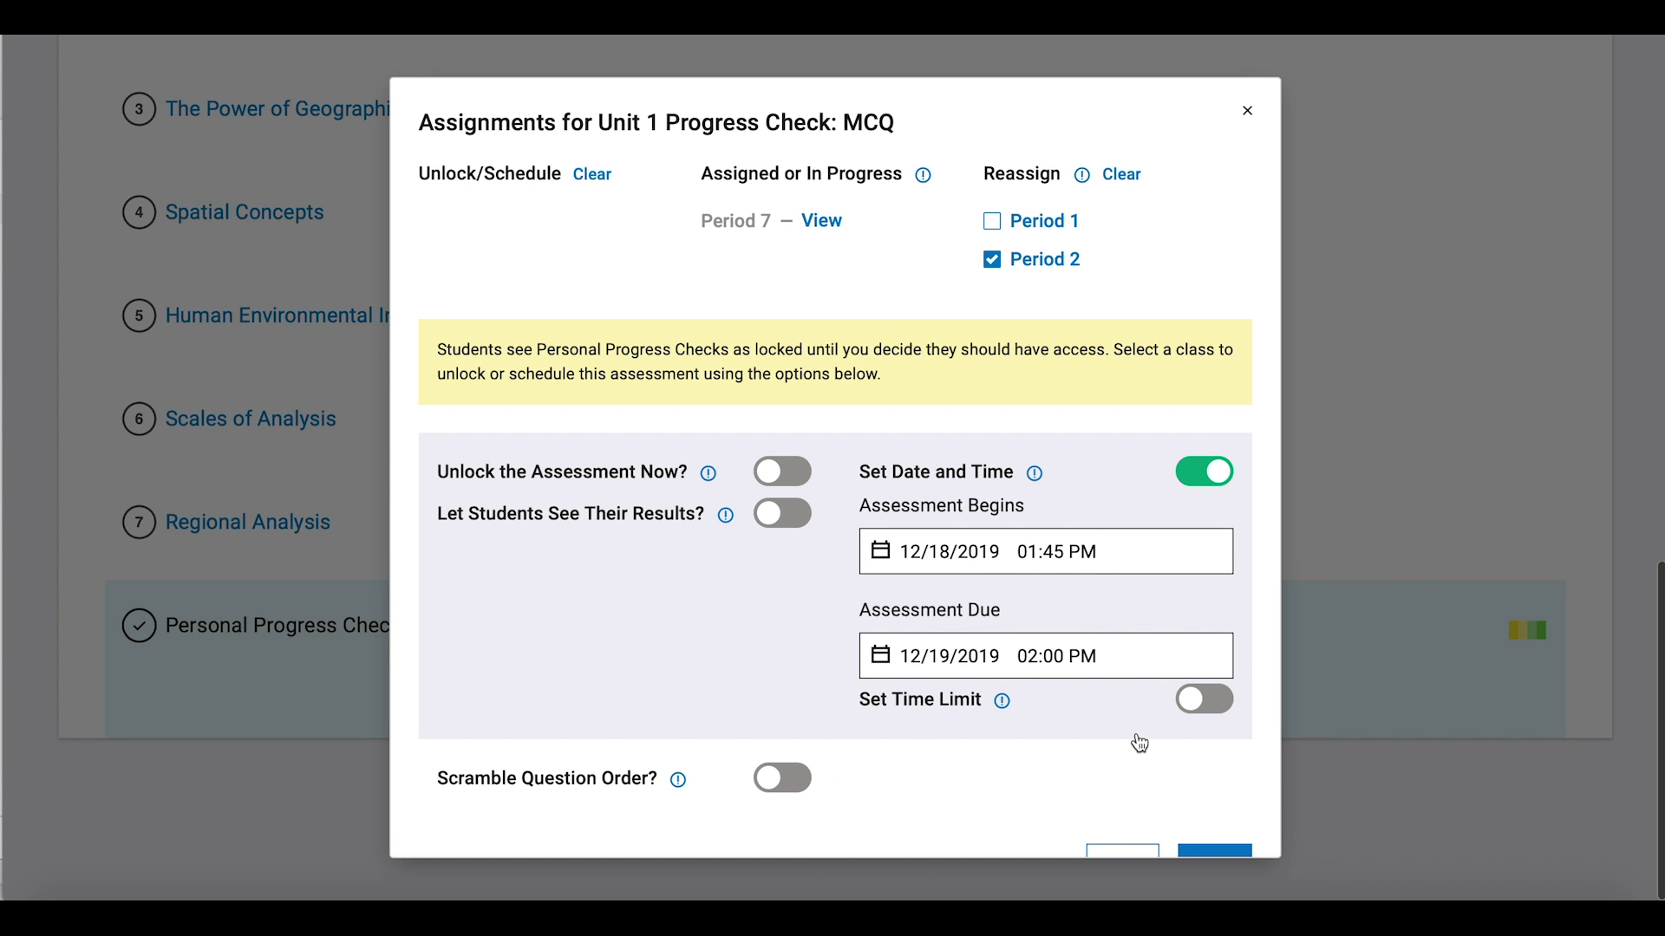
scroll(1140, 742, down, 1)
click(1214, 824)
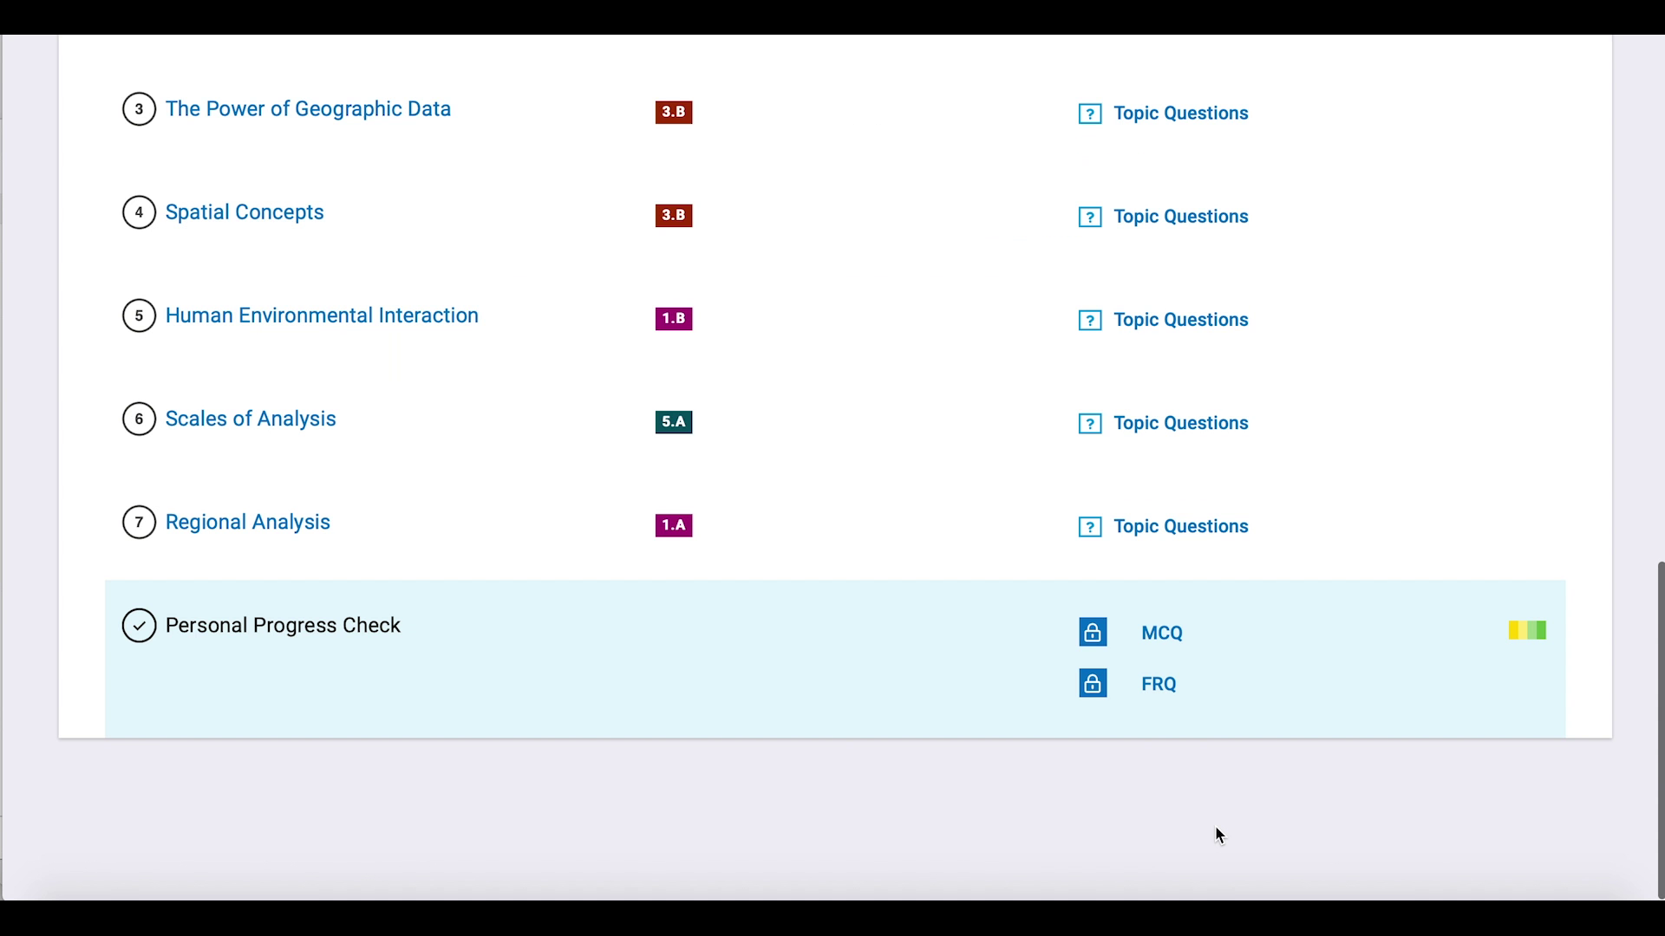